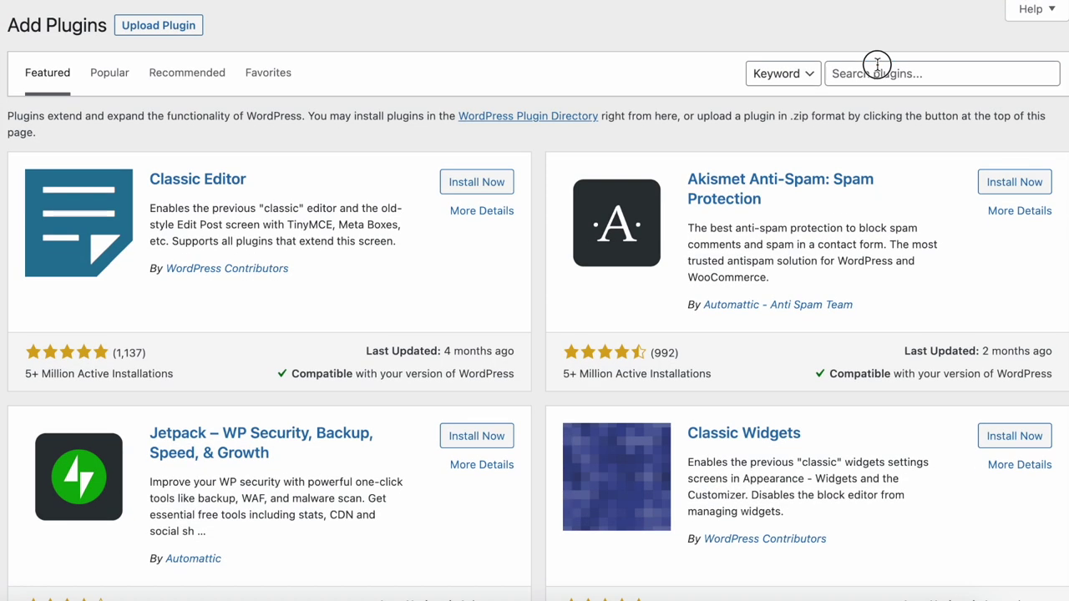
Search the plugin directory for 'forms' and scroll through the results.
{"action": "left_click", "coordinate": [877, 64]}
{"action": "type", "text": "forms"}
{"action": "scroll", "coordinate": [536, 209], "scroll_direction": "down", "scroll_amount": 1}
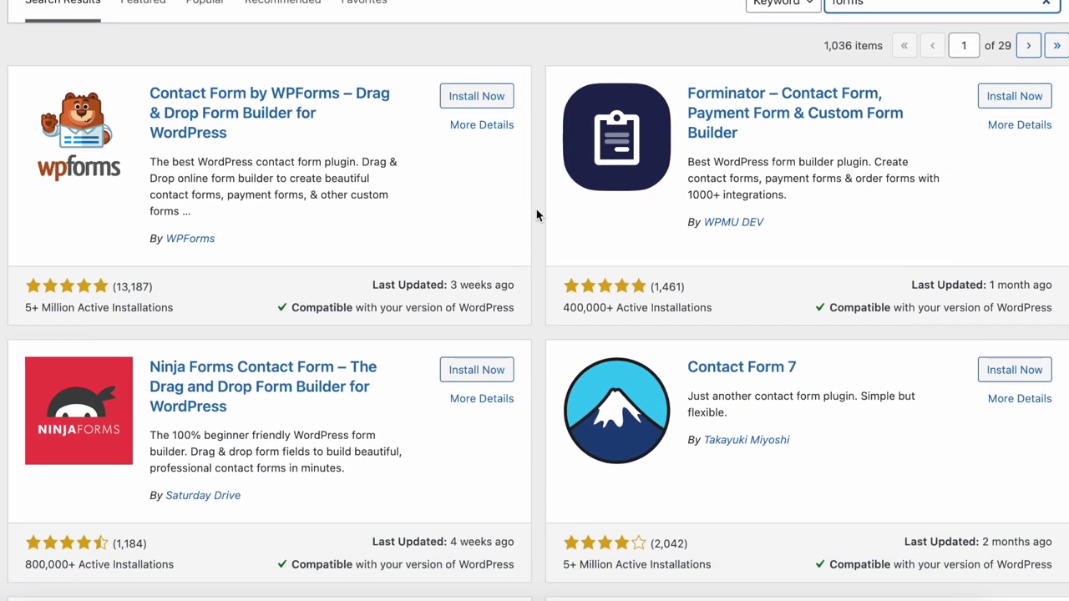
{"action": "scroll", "coordinate": [536, 215], "scroll_direction": "down", "scroll_amount": 4}
{"action": "scroll", "coordinate": [536, 215], "scroll_direction": "up", "scroll_amount": 1}
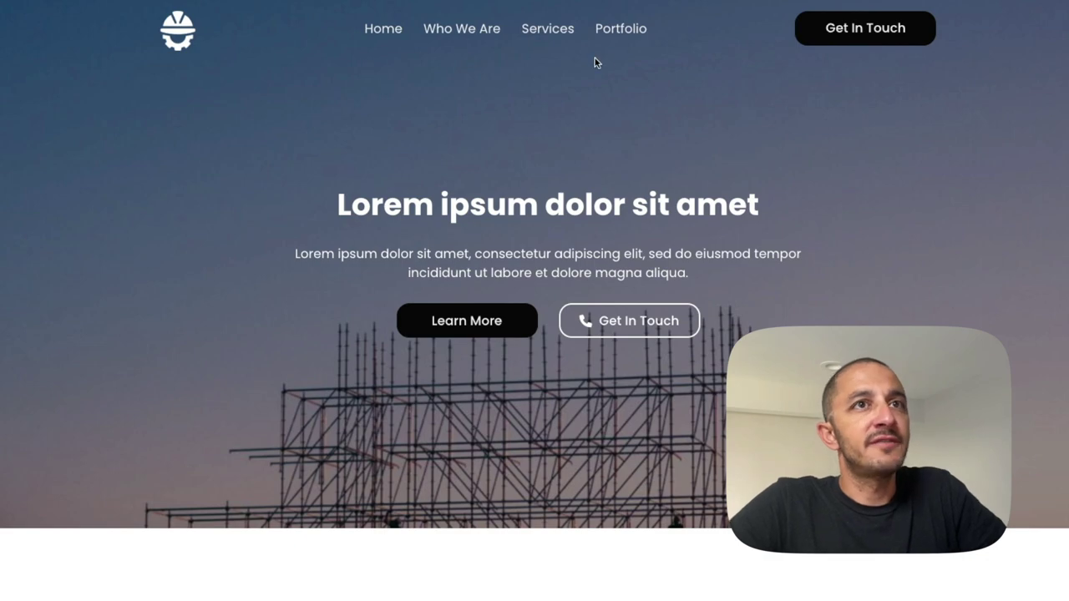
View the Get In Touch page's contact form, then return to the admin Pages list.
{"action": "left_click", "coordinate": [863, 38]}
{"action": "scroll", "coordinate": [754, 195], "scroll_direction": "down", "scroll_amount": 3}
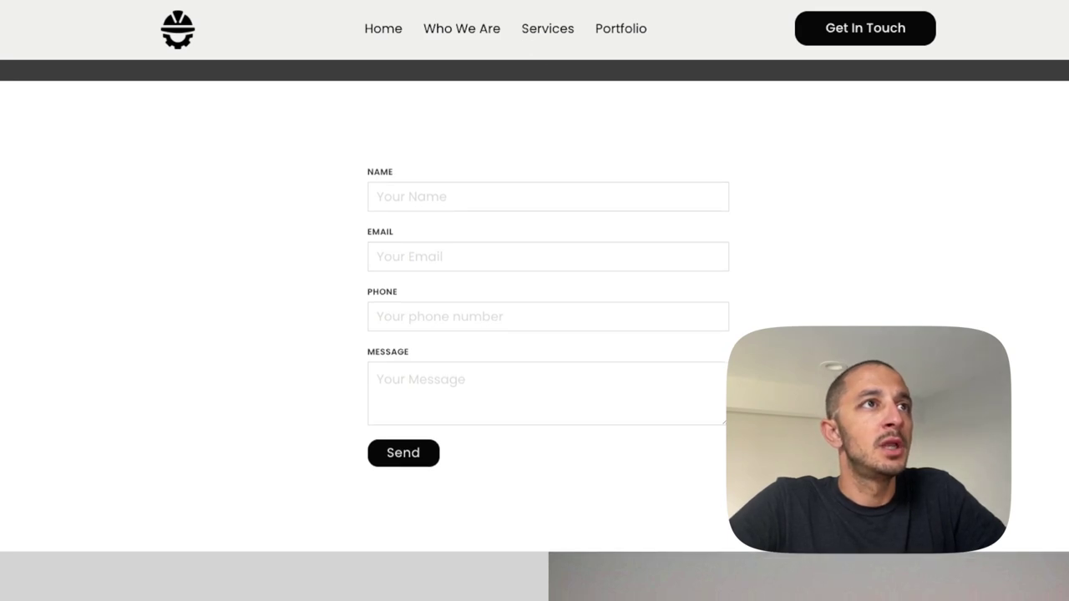
{"action": "key", "text": "ctrl+Tab"}
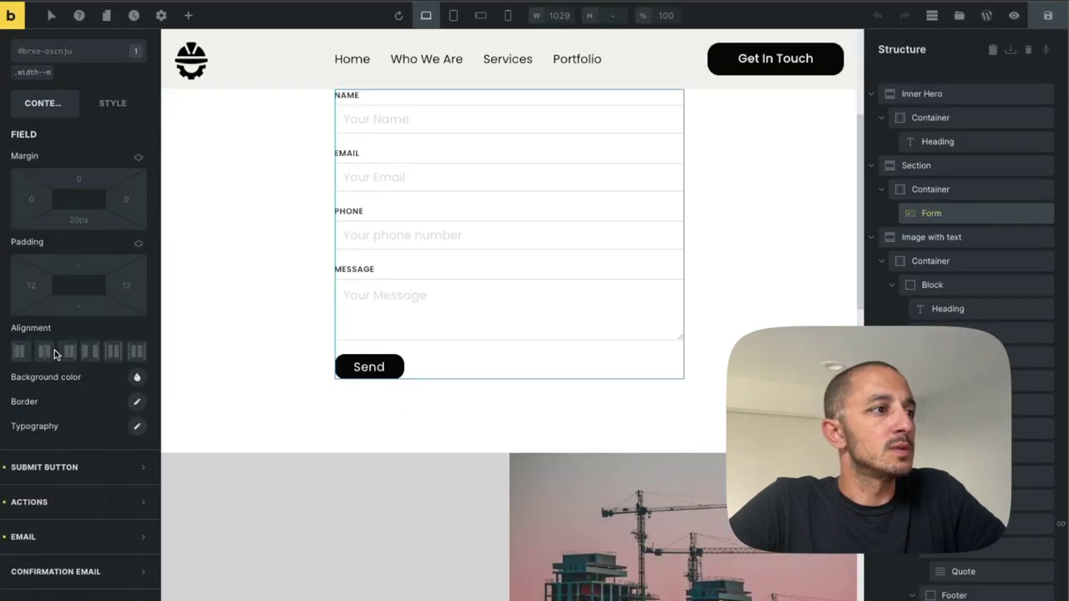
Expand the form's ACTIONS and browse the action list (Custom, Redirect, etc.), keeping only Email.
{"action": "left_click", "coordinate": [96, 512]}
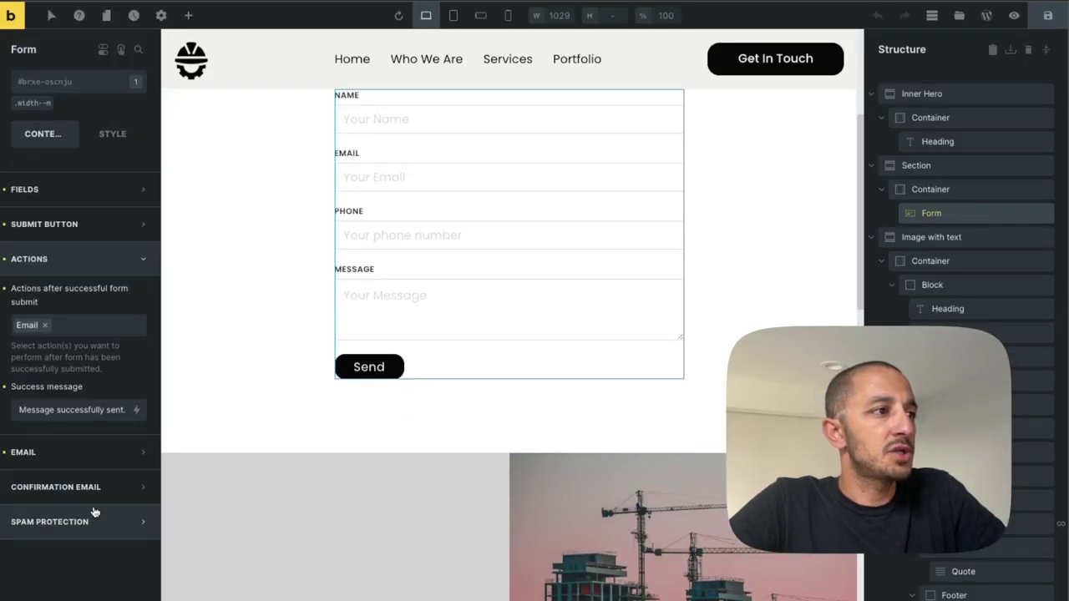
{"action": "left_click", "coordinate": [99, 325]}
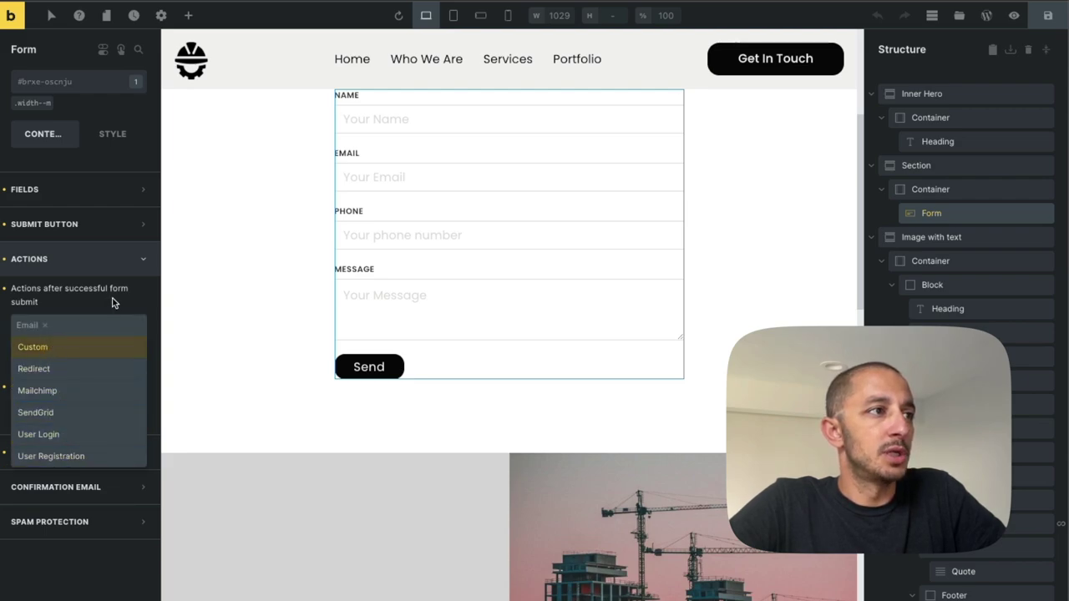
{"action": "left_click", "coordinate": [115, 302]}
{"action": "left_click", "coordinate": [79, 327]}
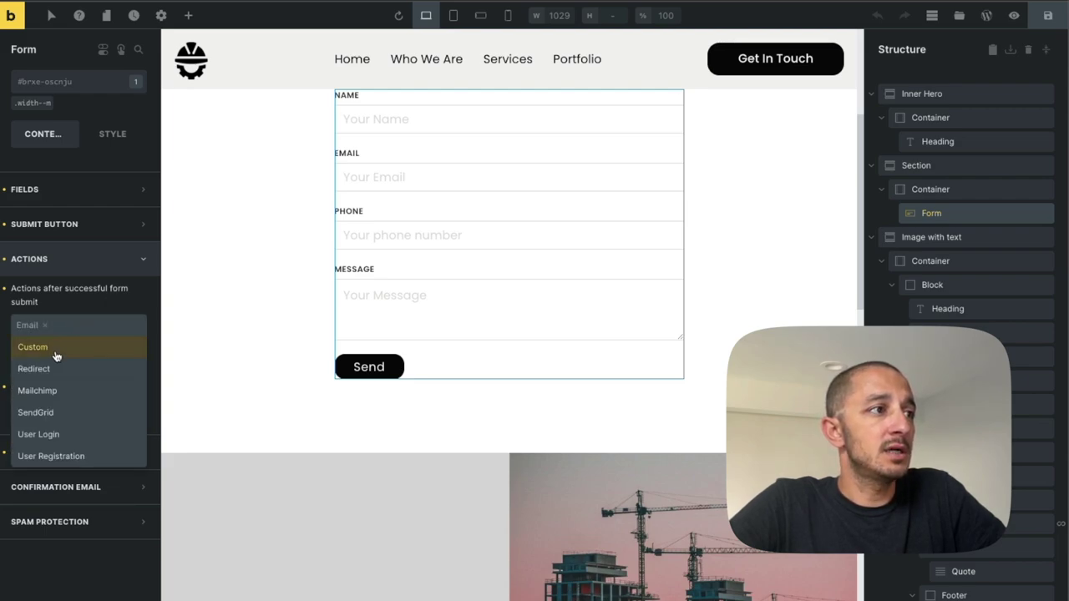
{"action": "left_click", "coordinate": [117, 303]}
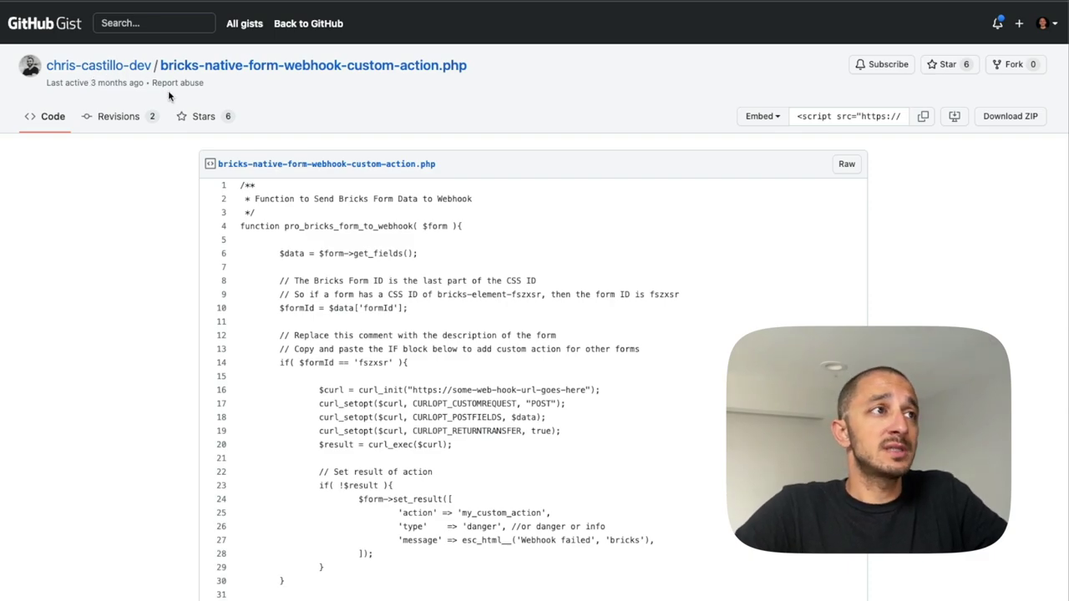
Scroll the gist and highlight lines 6–29, then lines 4–29, of the webhook function.
{"action": "scroll", "coordinate": [164, 206], "scroll_direction": "down", "scroll_amount": 3}
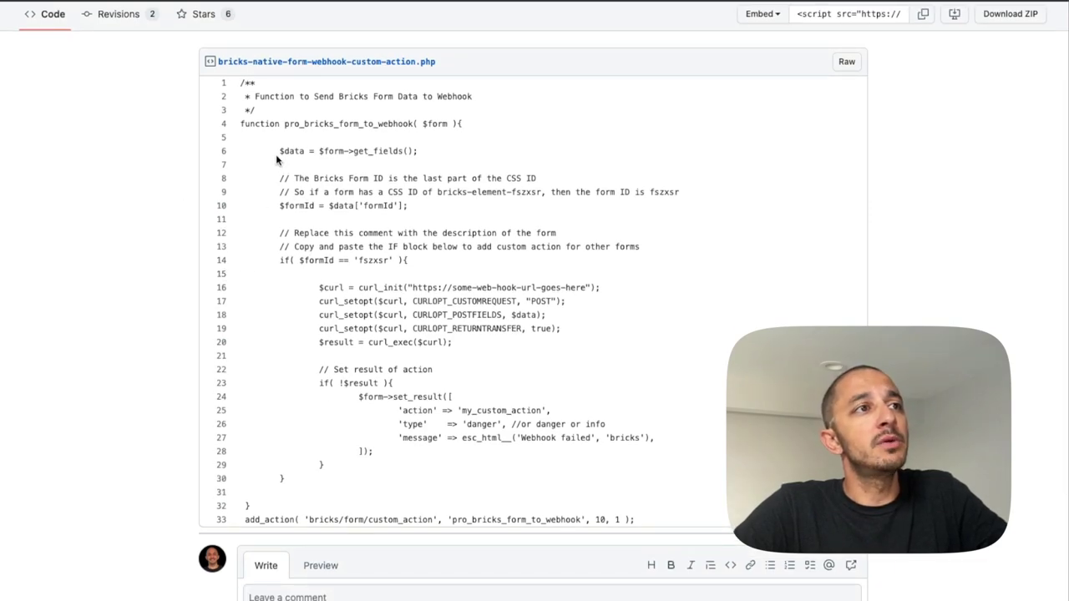
{"action": "left_click_drag", "start_coordinate": [281, 151], "coordinate": [481, 474]}
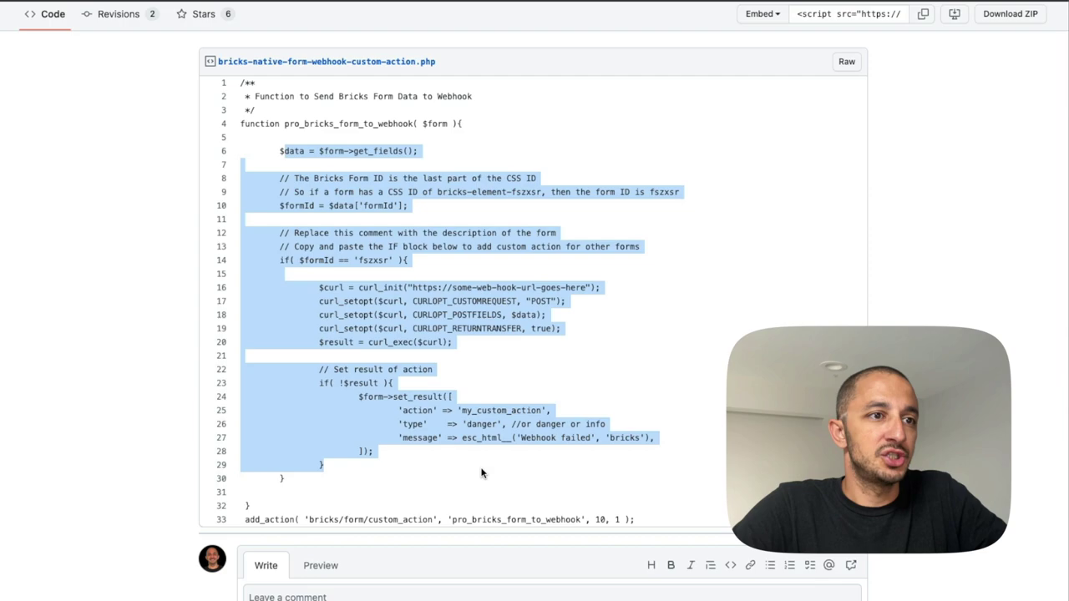
{"action": "left_click", "coordinate": [481, 474]}
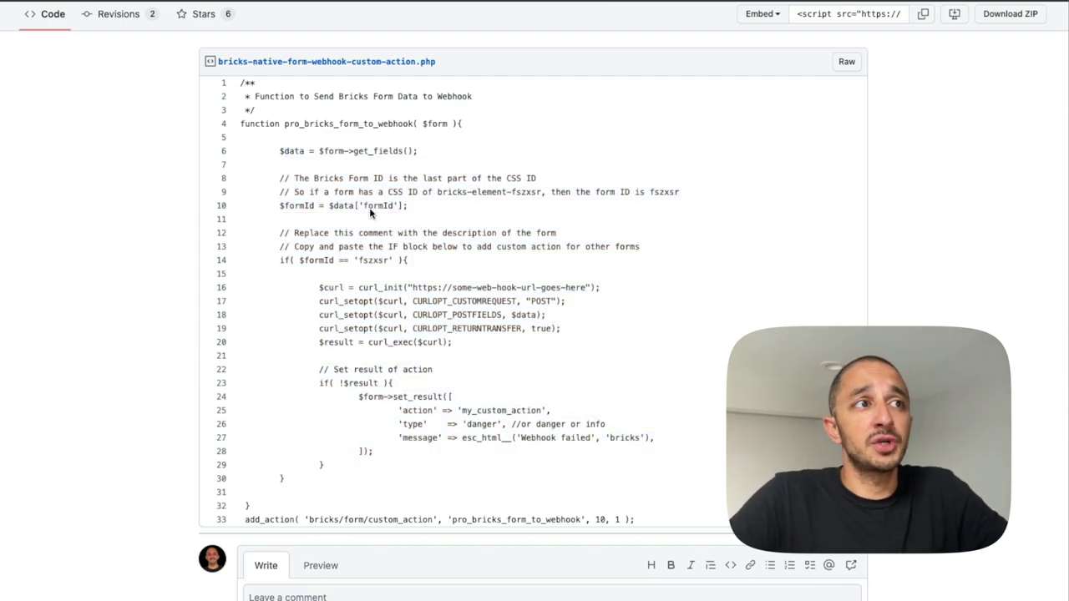
{"action": "left_click_drag", "start_coordinate": [250, 130], "coordinate": [396, 467]}
{"action": "left_click", "coordinate": [396, 467]}
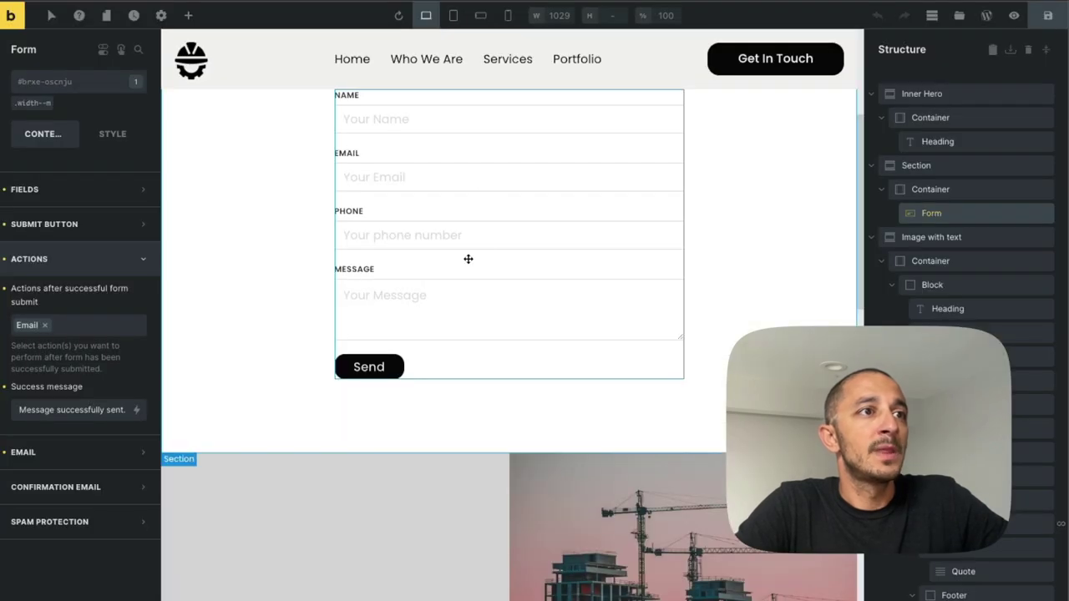
{"action": "scroll", "coordinate": [493, 261], "scroll_direction": "up", "scroll_amount": 2}
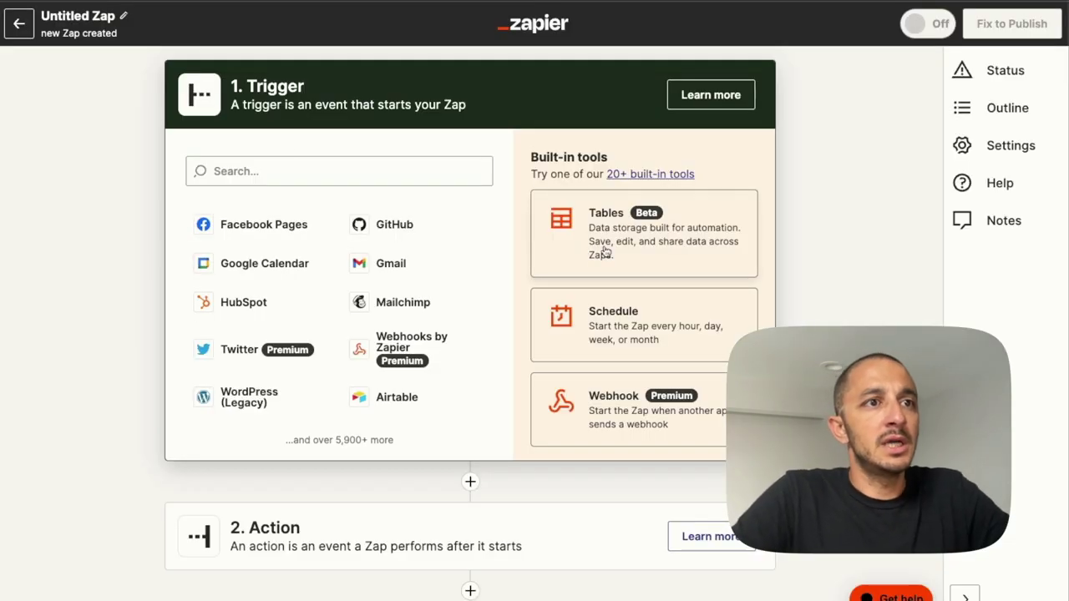
Use Webhooks by Zapier with the Catch Hook event, skip the child key, and copy the URL.
{"action": "left_click", "coordinate": [598, 407]}
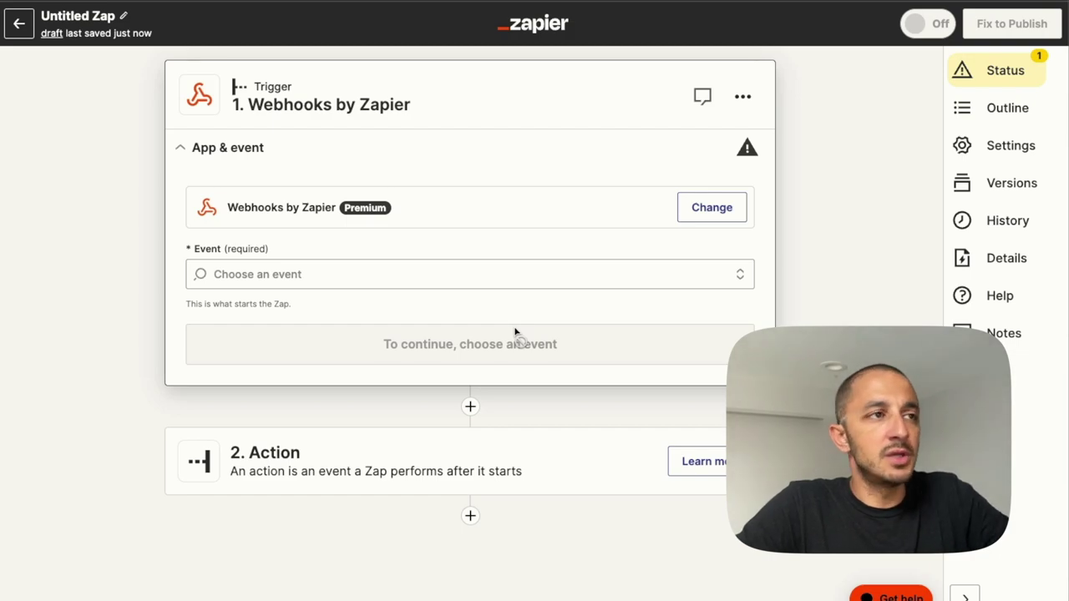
{"action": "left_click", "coordinate": [480, 274]}
{"action": "left_click", "coordinate": [432, 331]}
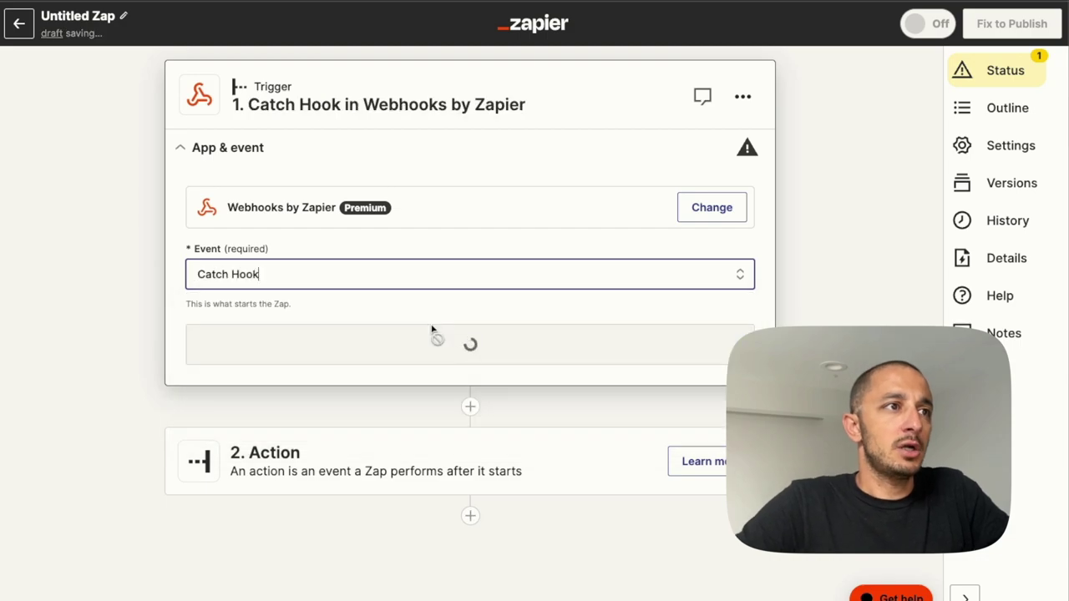
{"action": "left_click", "coordinate": [459, 342]}
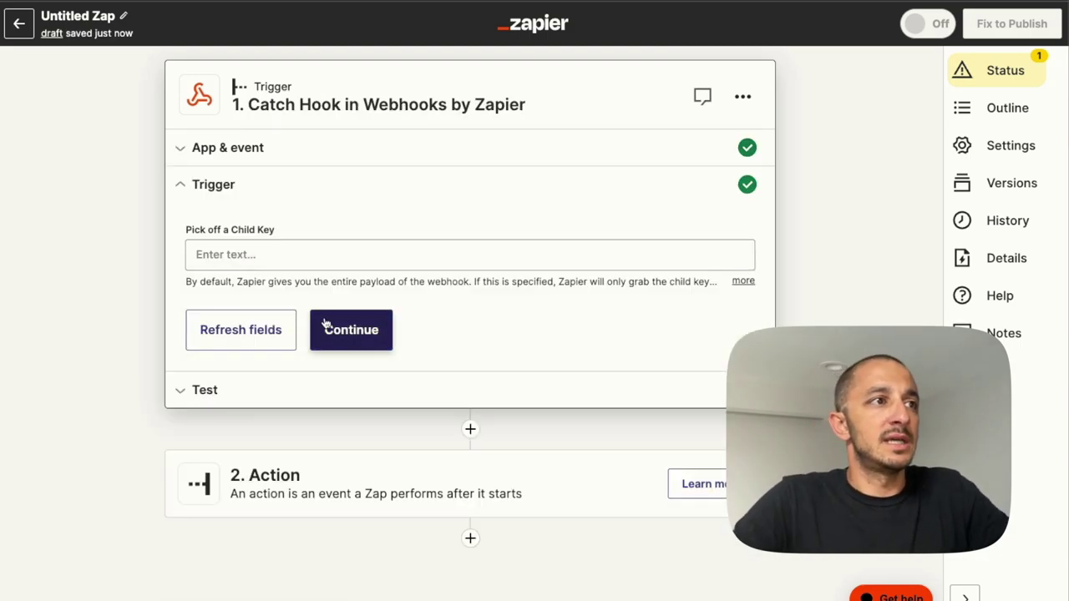
{"action": "left_click", "coordinate": [365, 255]}
{"action": "left_click", "coordinate": [325, 347]}
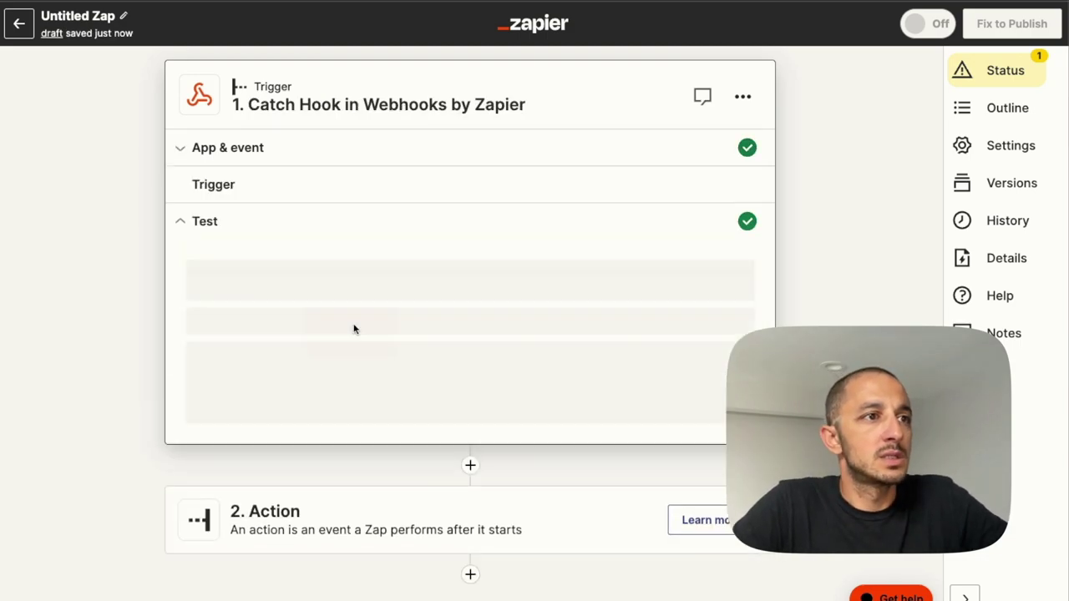
{"action": "left_click", "coordinate": [703, 340]}
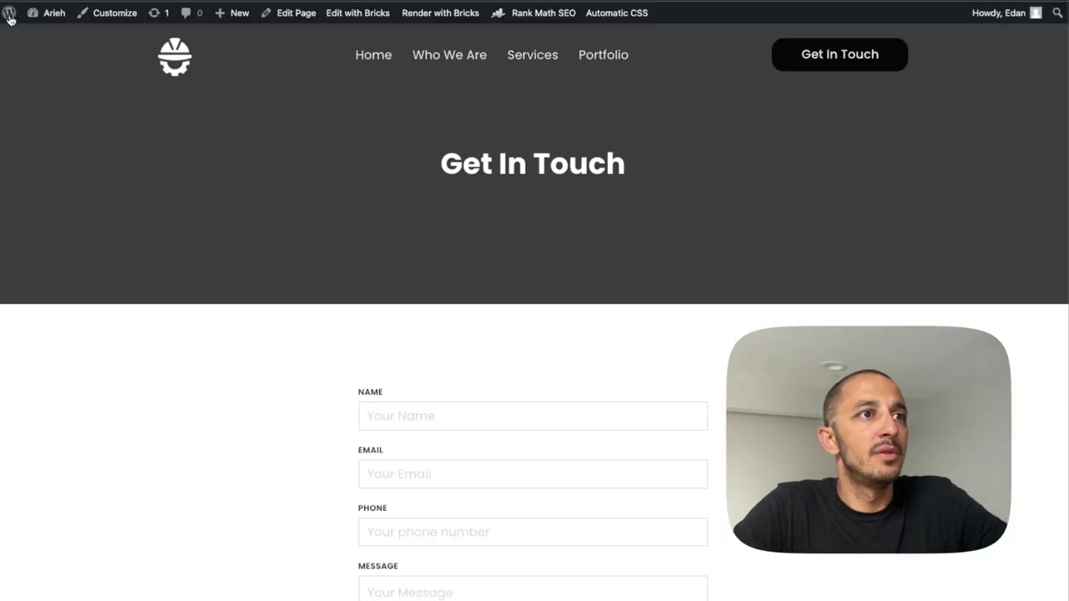
Go from the dashboard to Appearance > Themes.
{"action": "left_click", "coordinate": [52, 14]}
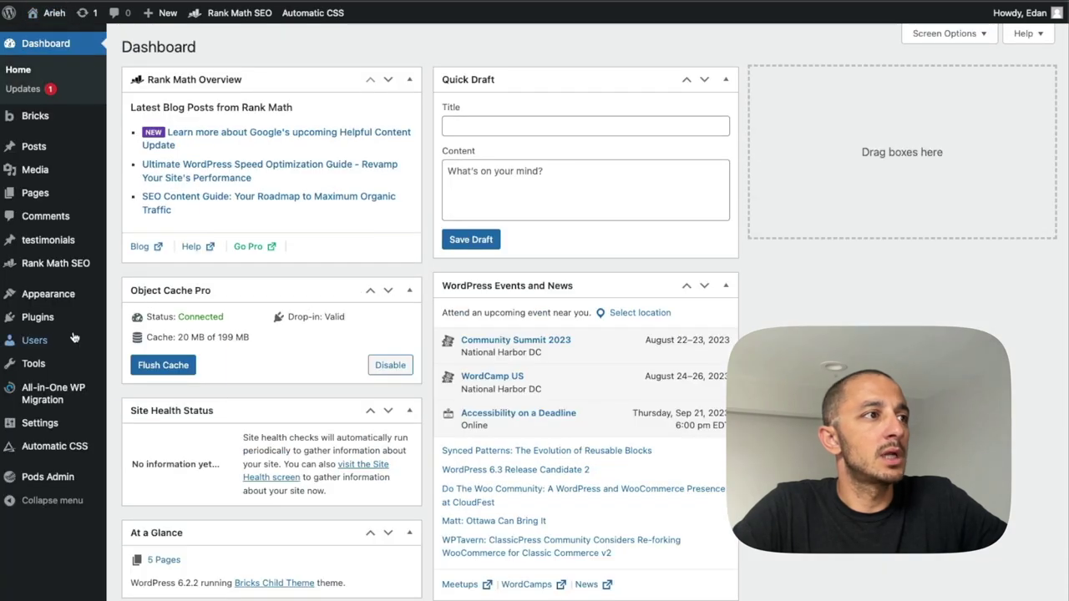
{"action": "mouse_move", "coordinate": [57, 304]}
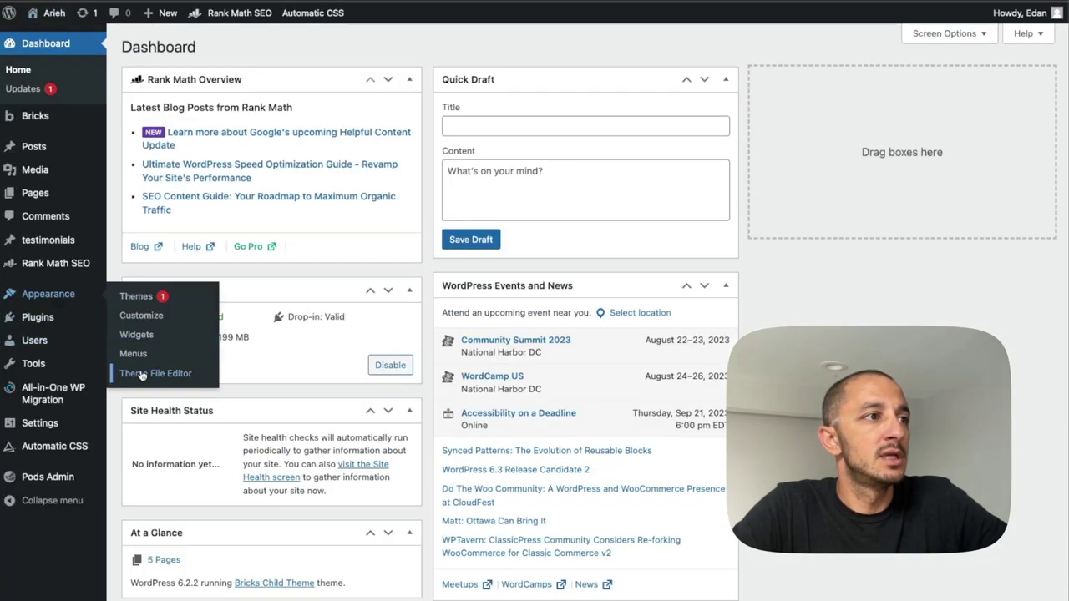
{"action": "left_click", "coordinate": [134, 295]}
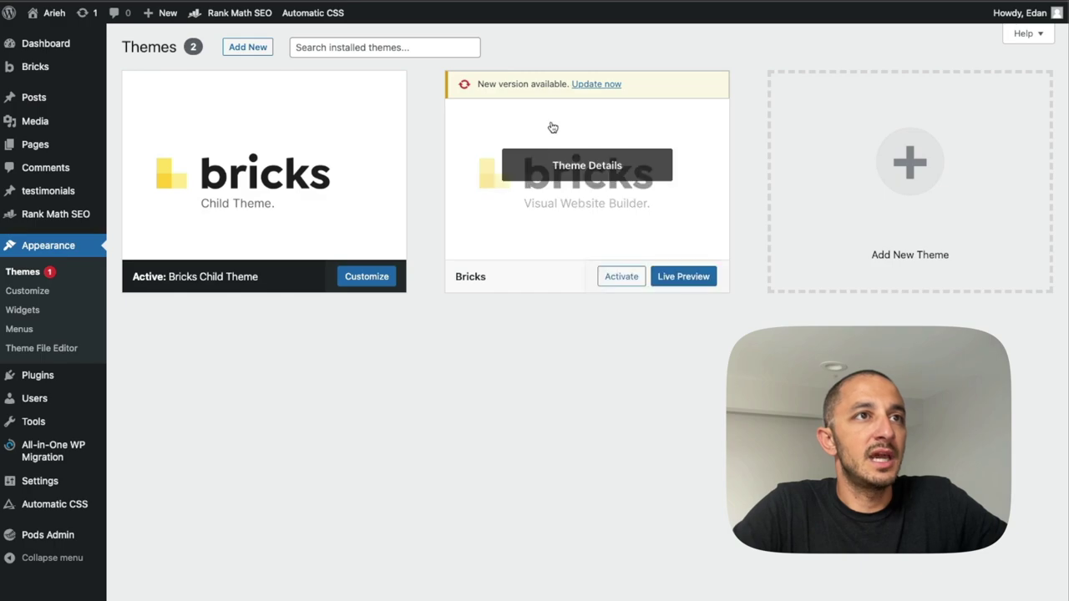
Update the parent Bricks theme to its new version.
{"action": "left_click", "coordinate": [596, 85]}
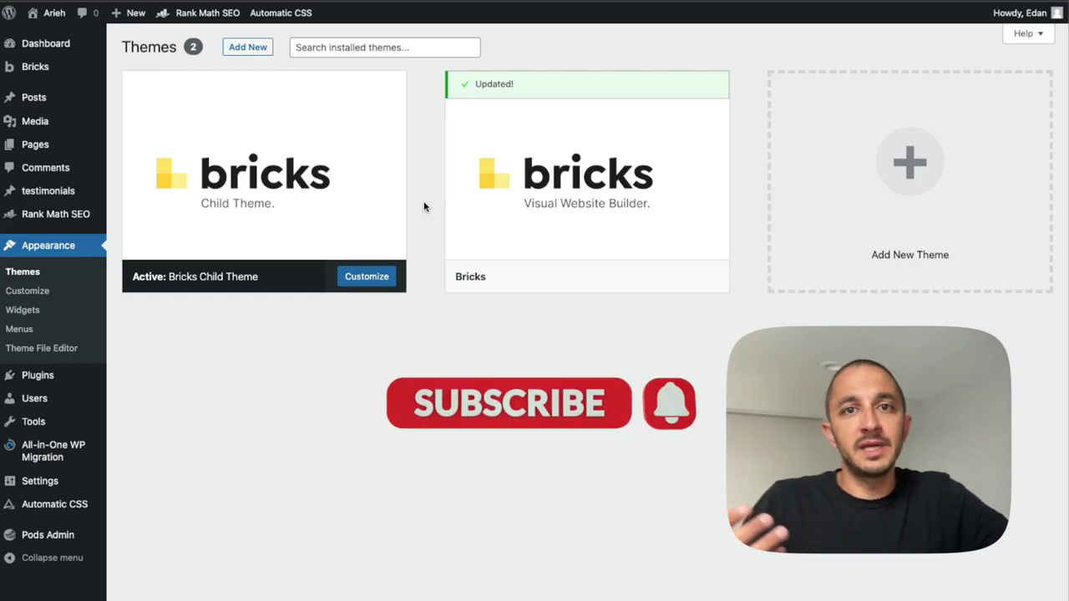
{"action": "mouse_move", "coordinate": [514, 209]}
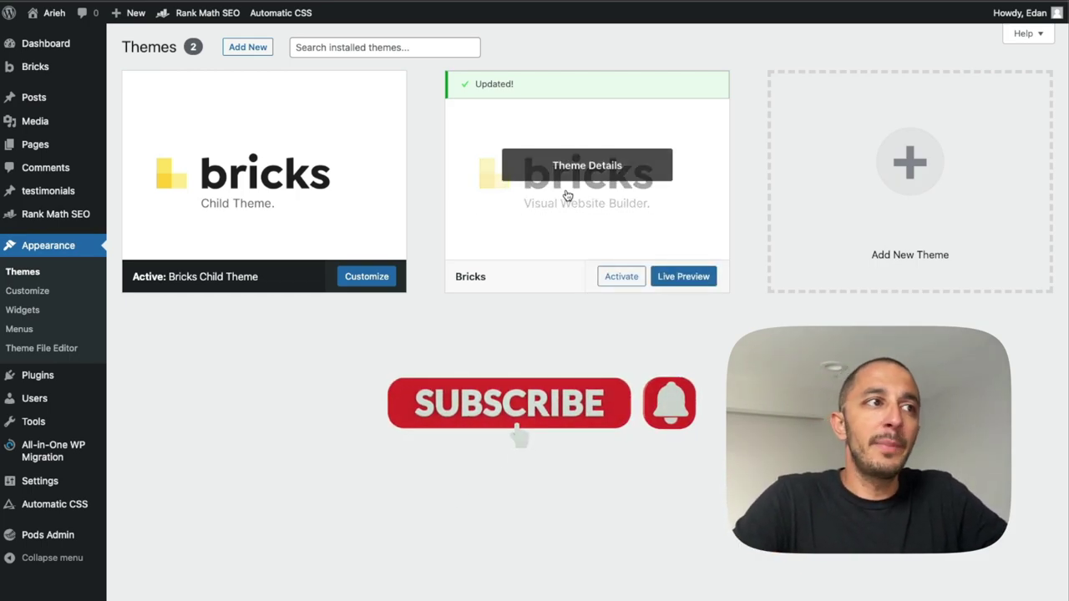
{"action": "mouse_move", "coordinate": [389, 206]}
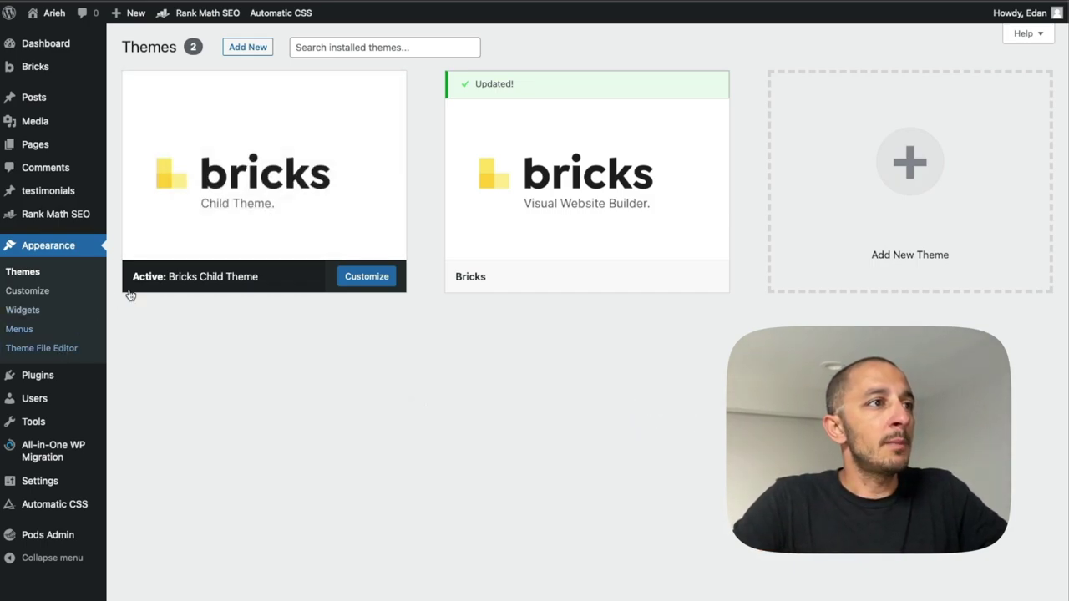
{"action": "mouse_move", "coordinate": [175, 241]}
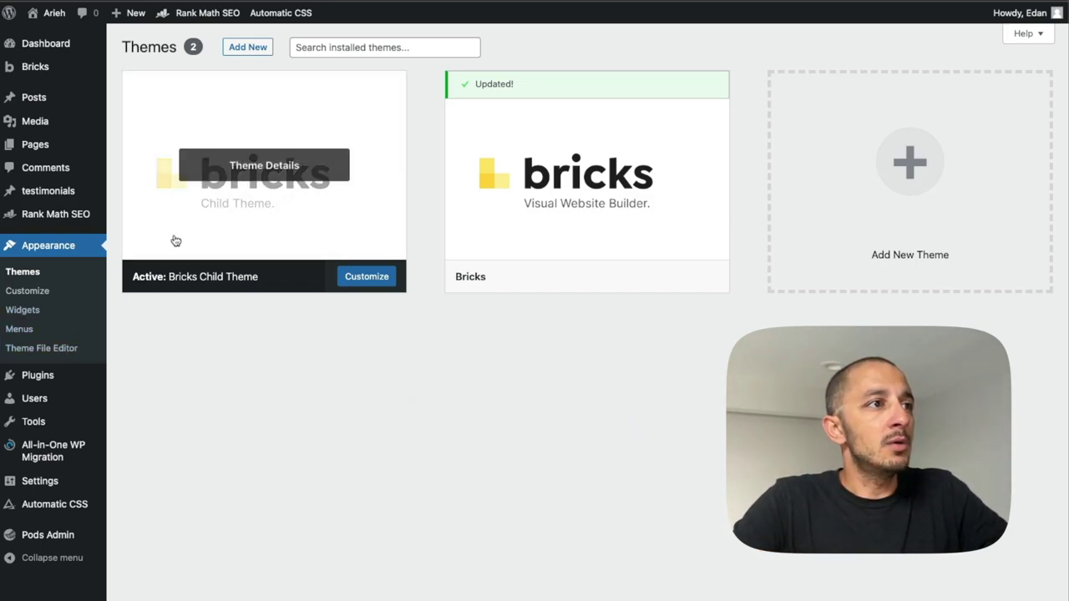
Open the Bricks Child Theme's functions.php in the Theme File Editor.
{"action": "left_click", "coordinate": [39, 349]}
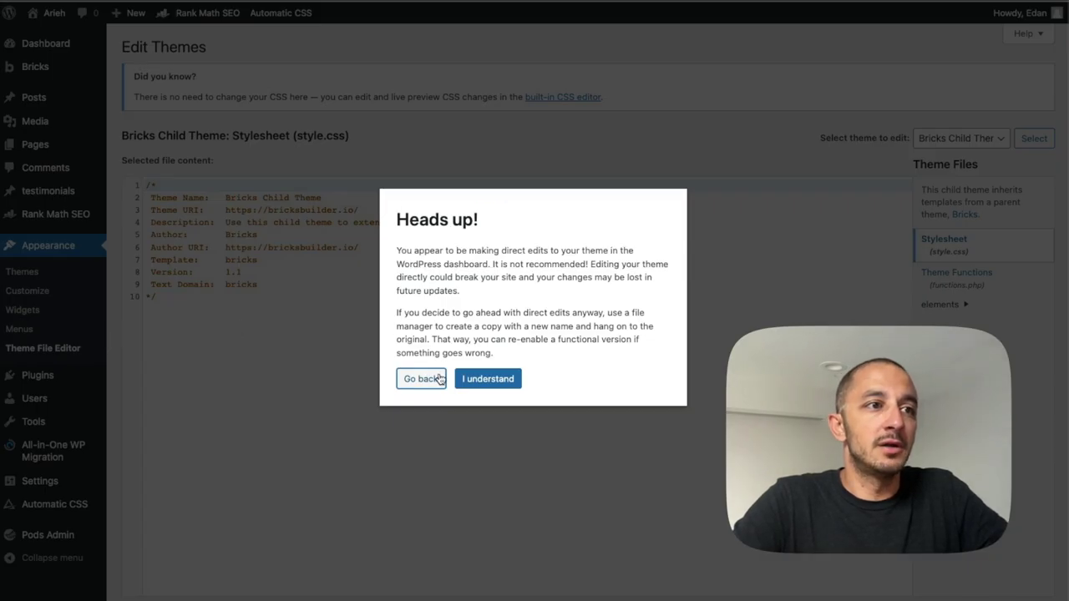
{"action": "left_click", "coordinate": [473, 379]}
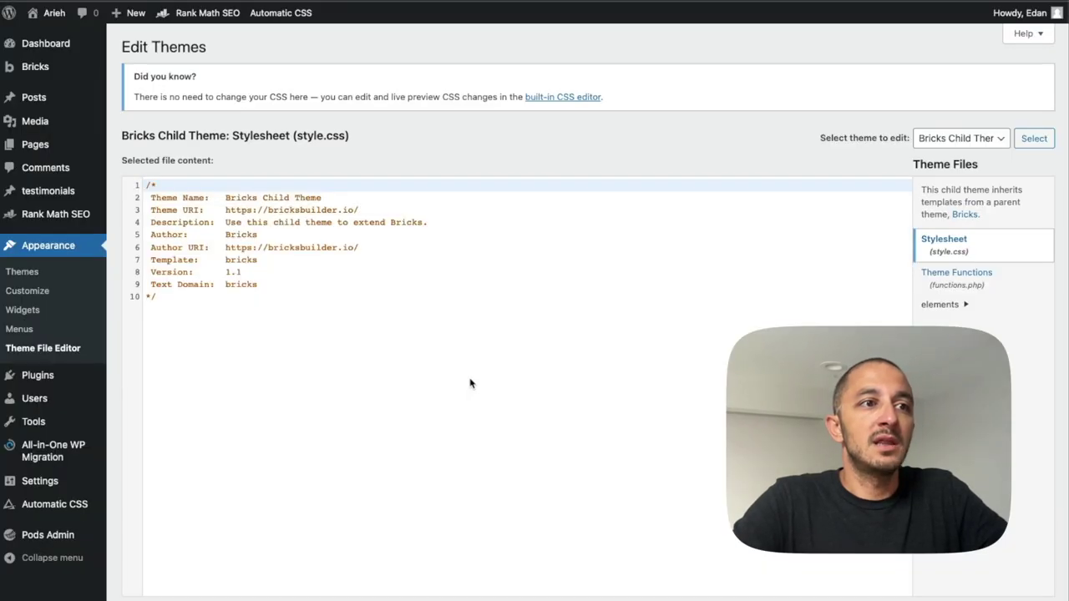
{"action": "left_click", "coordinate": [943, 286]}
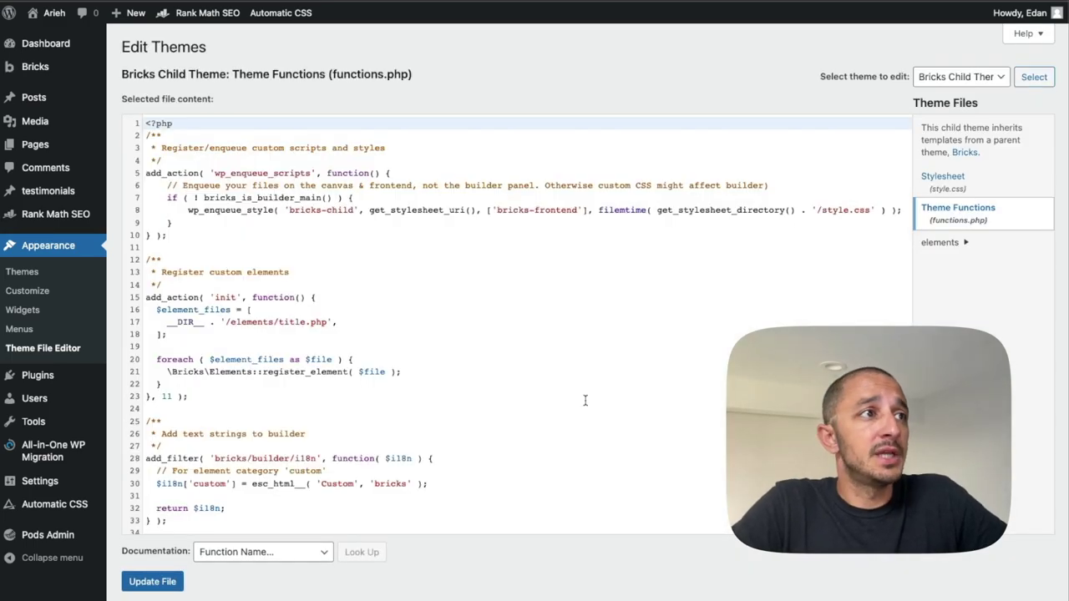
{"action": "scroll", "coordinate": [585, 400], "scroll_direction": "down", "scroll_amount": 1}
Paste the form-to-webhook function at the end of functions.php and select its curl_init URL.
{"action": "left_click", "coordinate": [177, 524]}
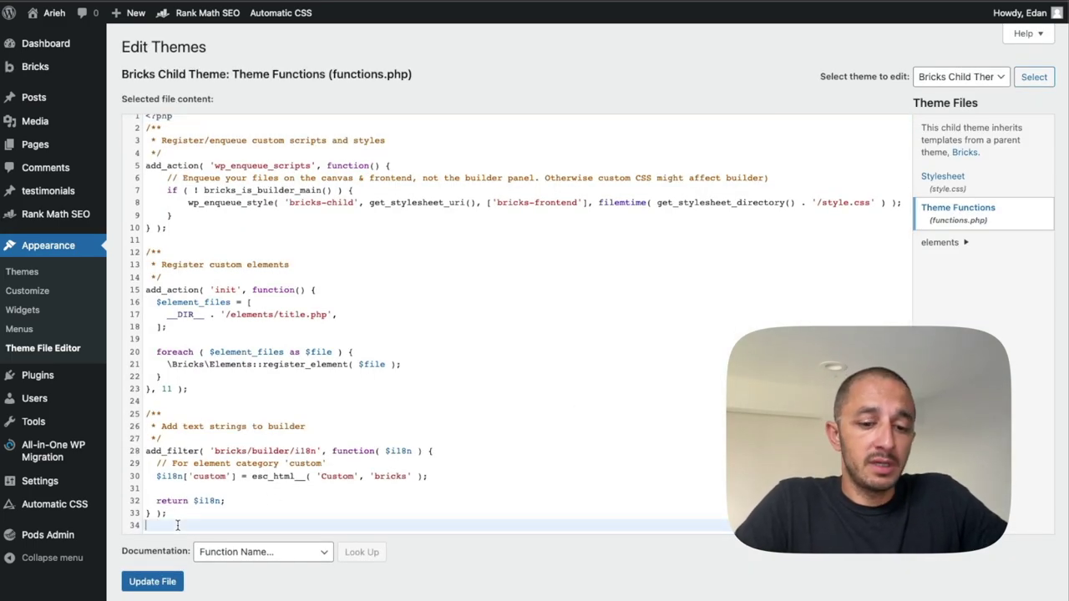
{"action": "key", "text": "Return"}
{"action": "key", "text": "Return"}
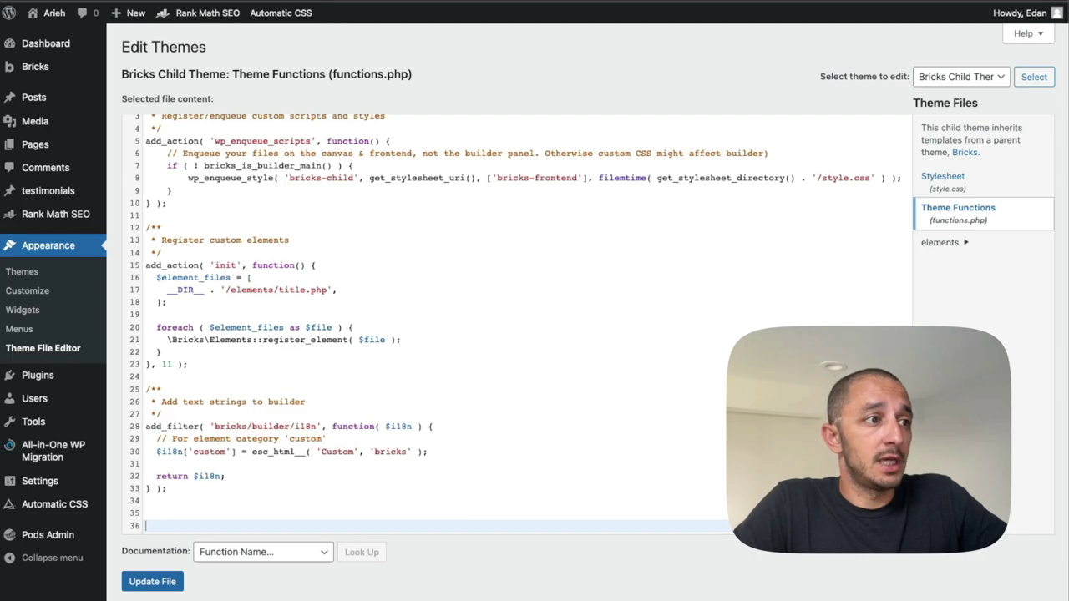
{"action": "key", "text": "super+v"}
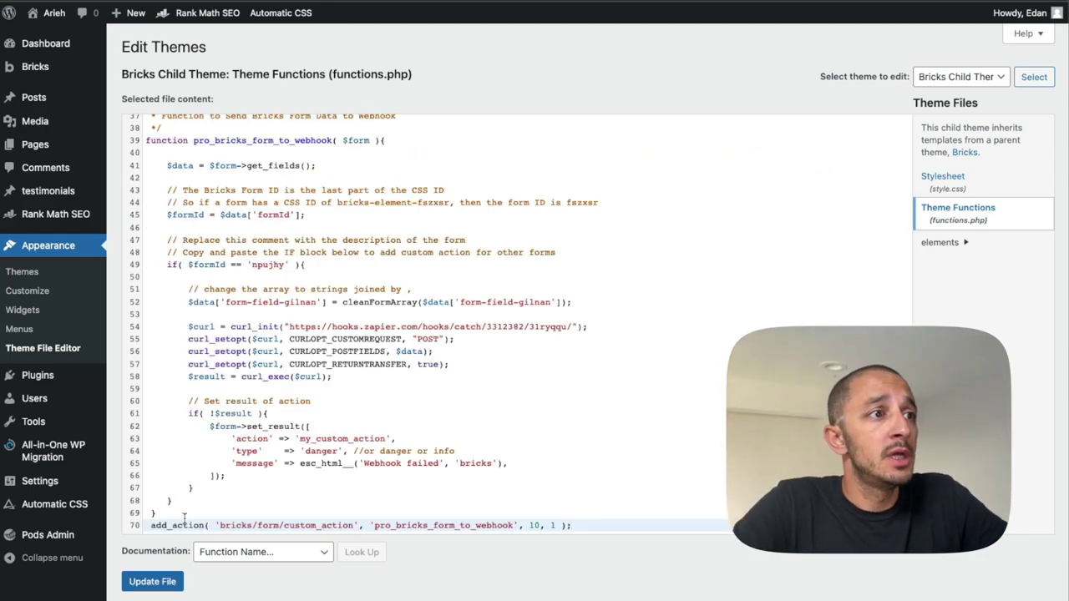
{"action": "scroll", "coordinate": [347, 430], "scroll_direction": "up", "scroll_amount": 1}
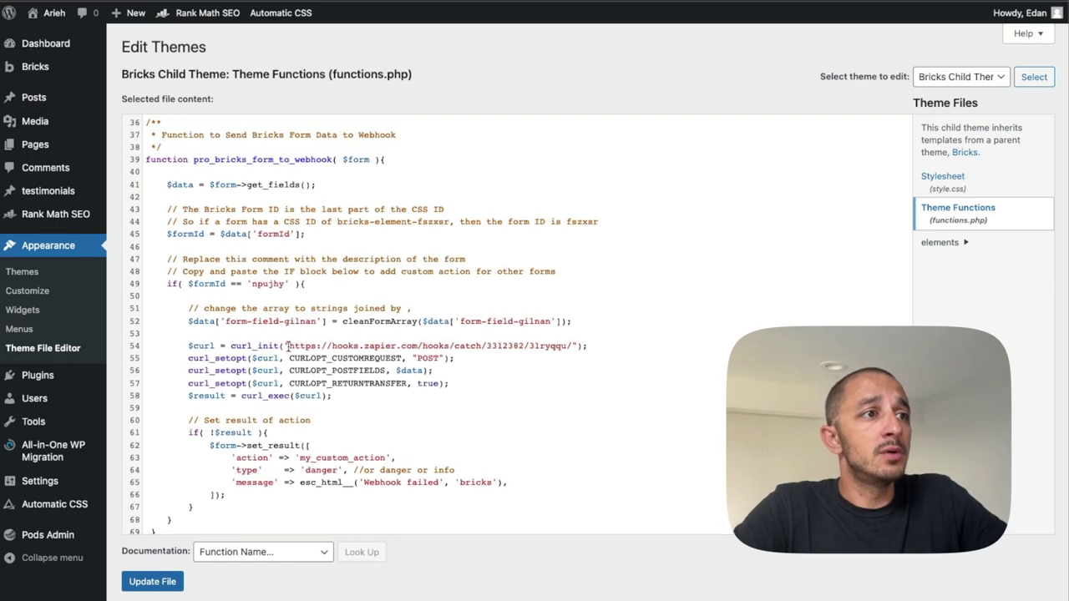
{"action": "left_click_drag", "start_coordinate": [287, 345], "coordinate": [572, 343]}
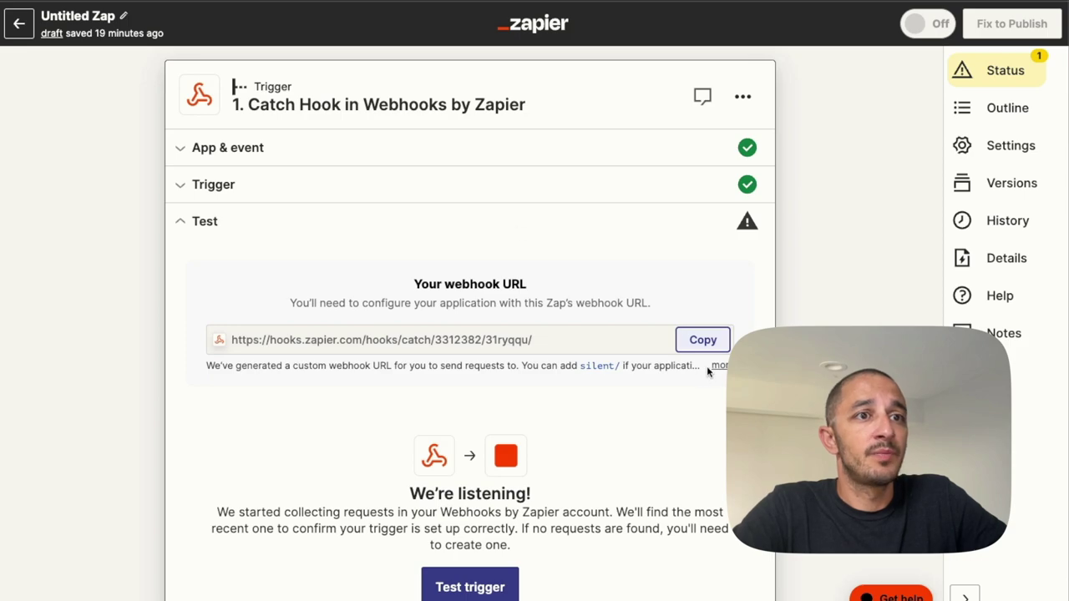
Copy the Catch Hook's webhook URL, then select the old form ID 'npujhy' on line 49.
{"action": "left_click", "coordinate": [703, 340]}
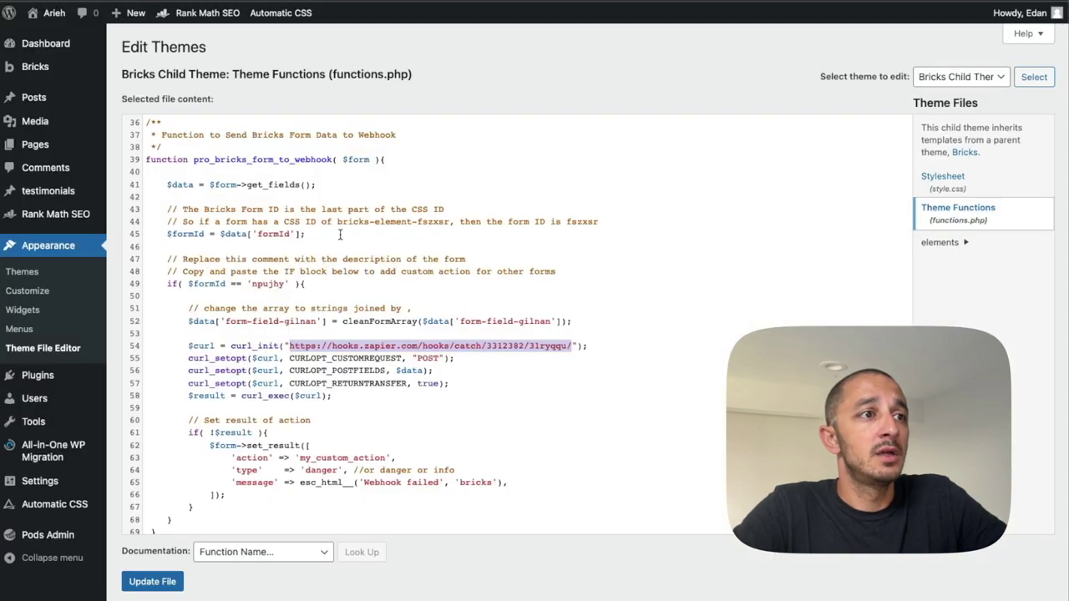
{"action": "double_click", "coordinate": [265, 285]}
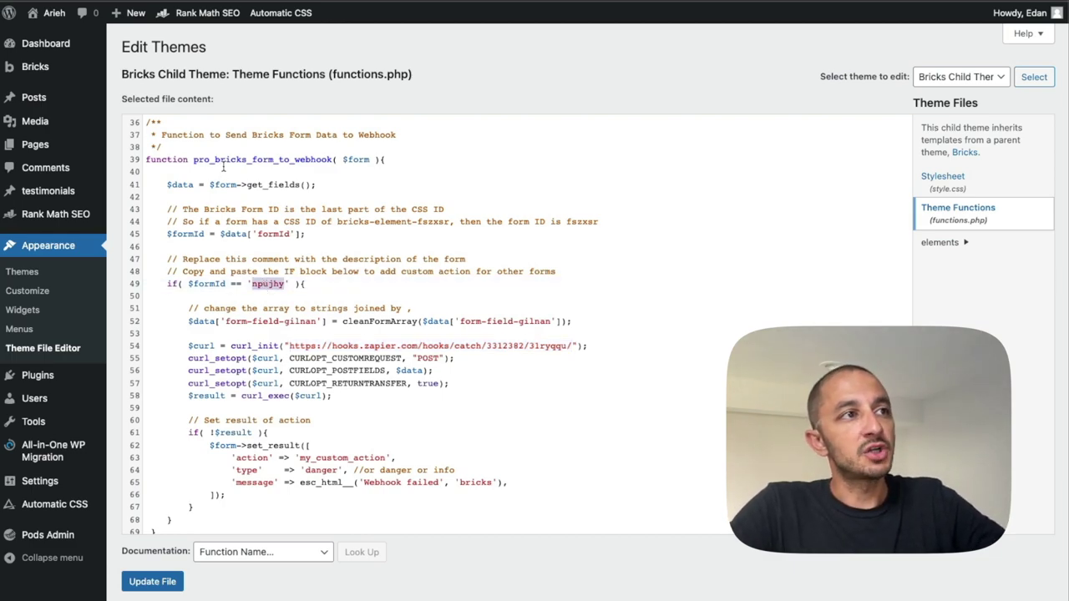
{"action": "left_click_drag", "start_coordinate": [228, 285], "coordinate": [276, 280]}
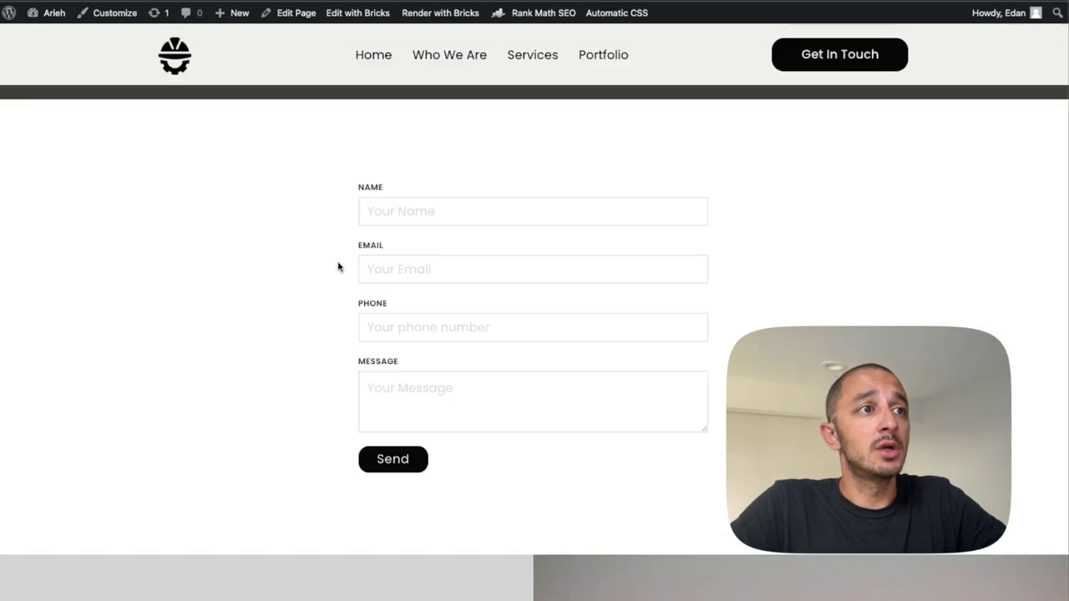
Copy the form's data-script-id 'oscnju' via Inspect and paste it over 'npujhy' on line 49.
{"action": "right_click", "coordinate": [339, 266]}
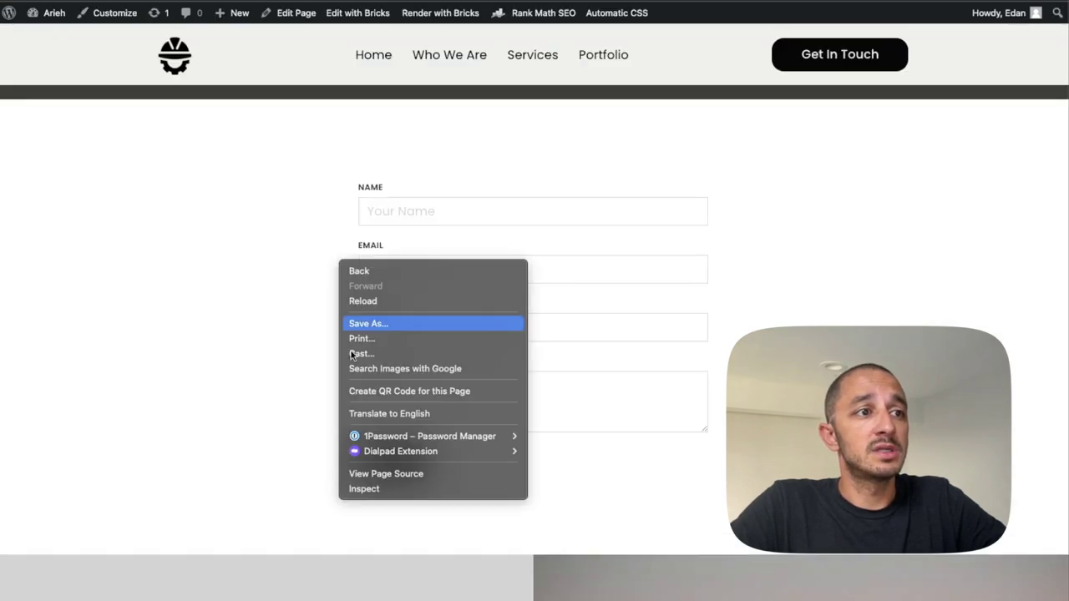
{"action": "left_click", "coordinate": [367, 490]}
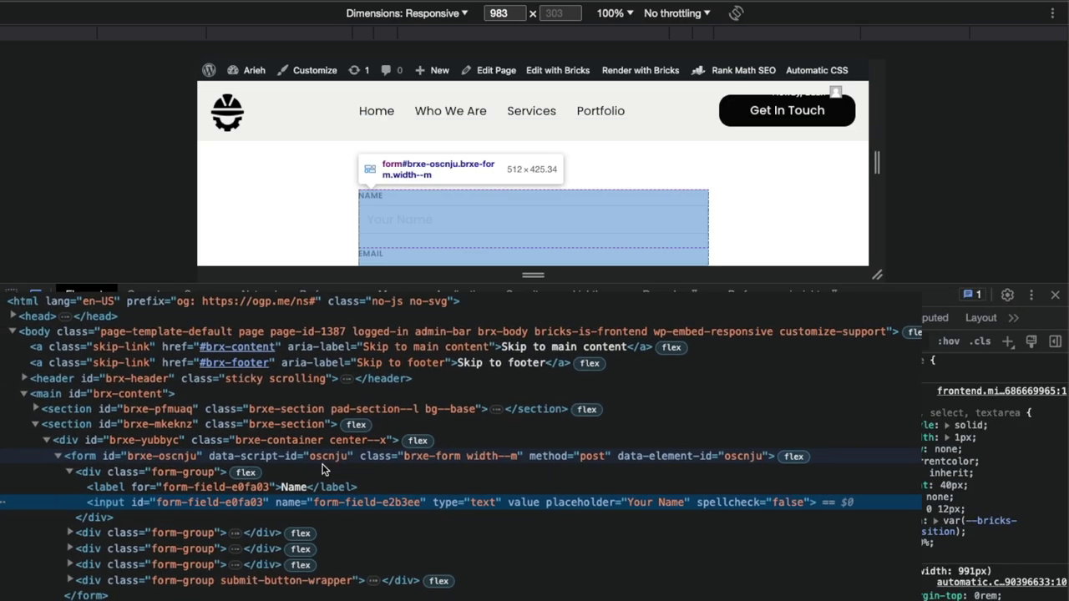
{"action": "key", "text": "ctrl+plus"}
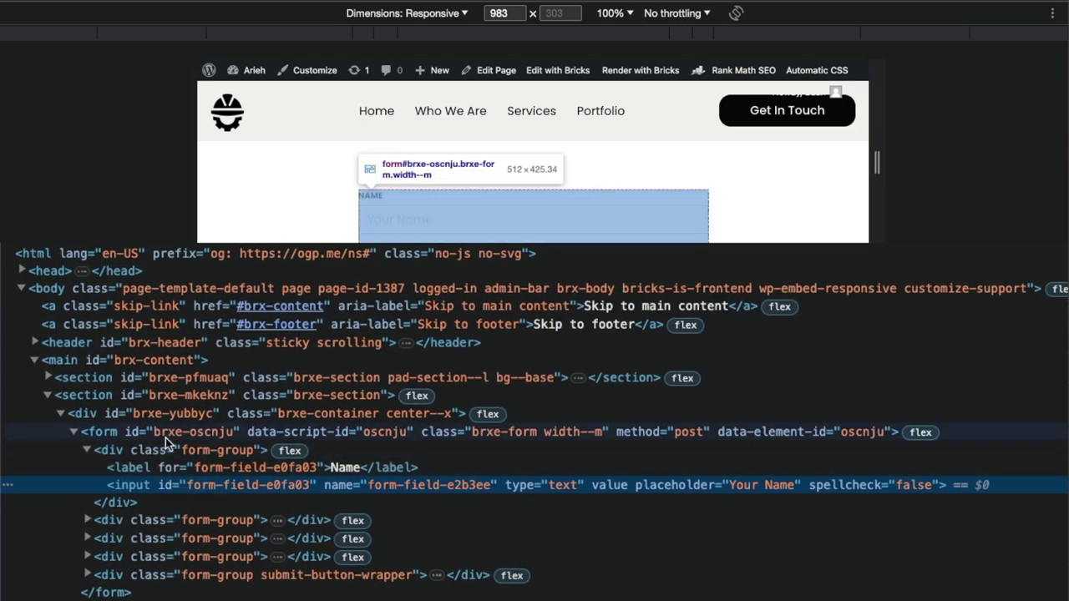
{"action": "left_click", "coordinate": [171, 435]}
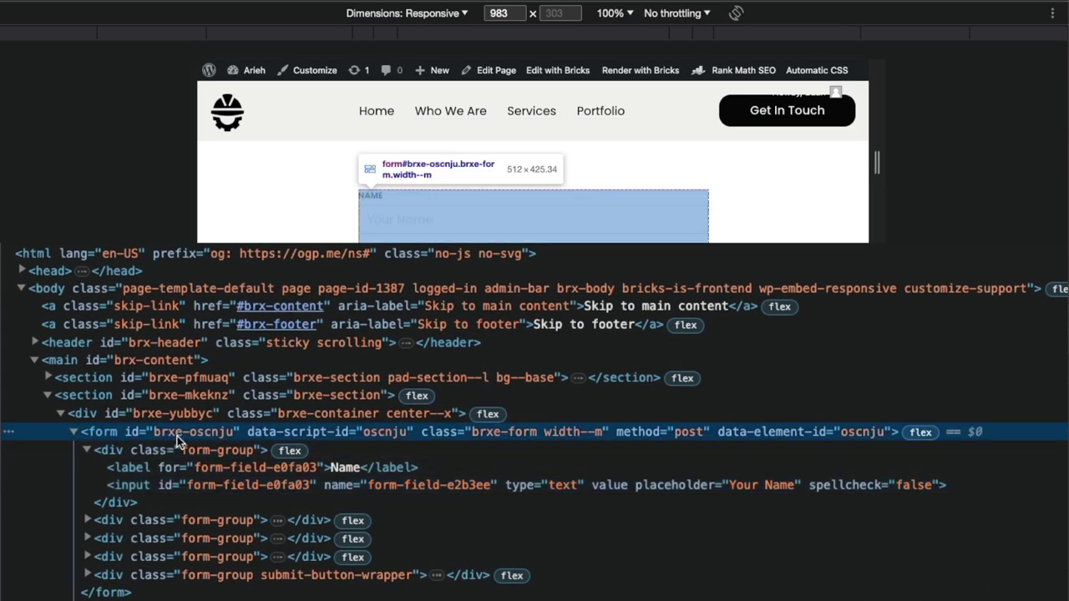
{"action": "double_click", "coordinate": [383, 432]}
{"action": "key", "text": "Escape"}
{"action": "double_click", "coordinate": [386, 434]}
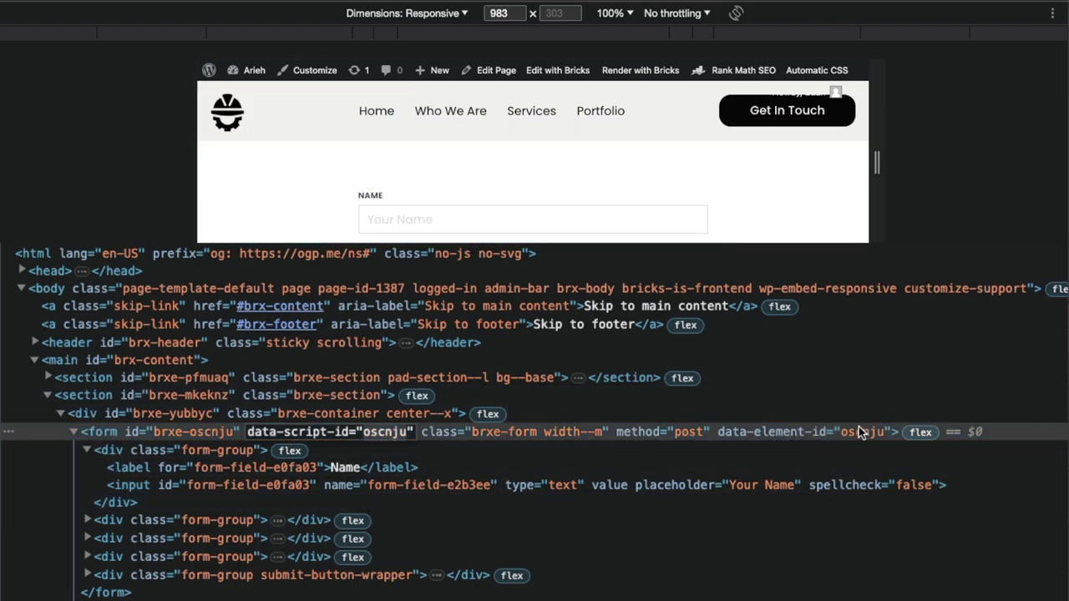
{"action": "key", "text": "Escape"}
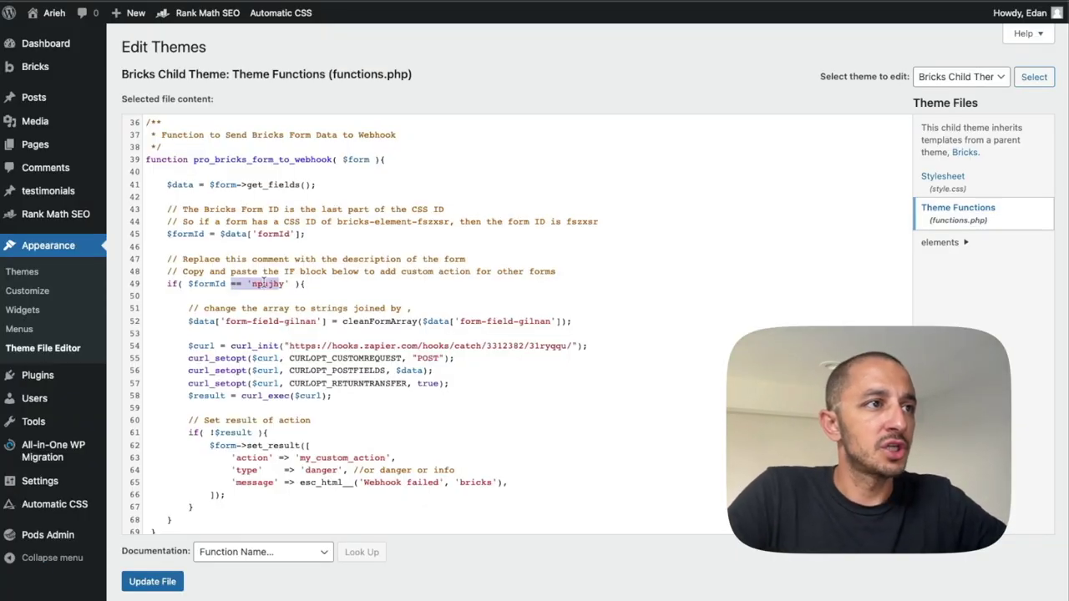
{"action": "key", "text": "super+v"}
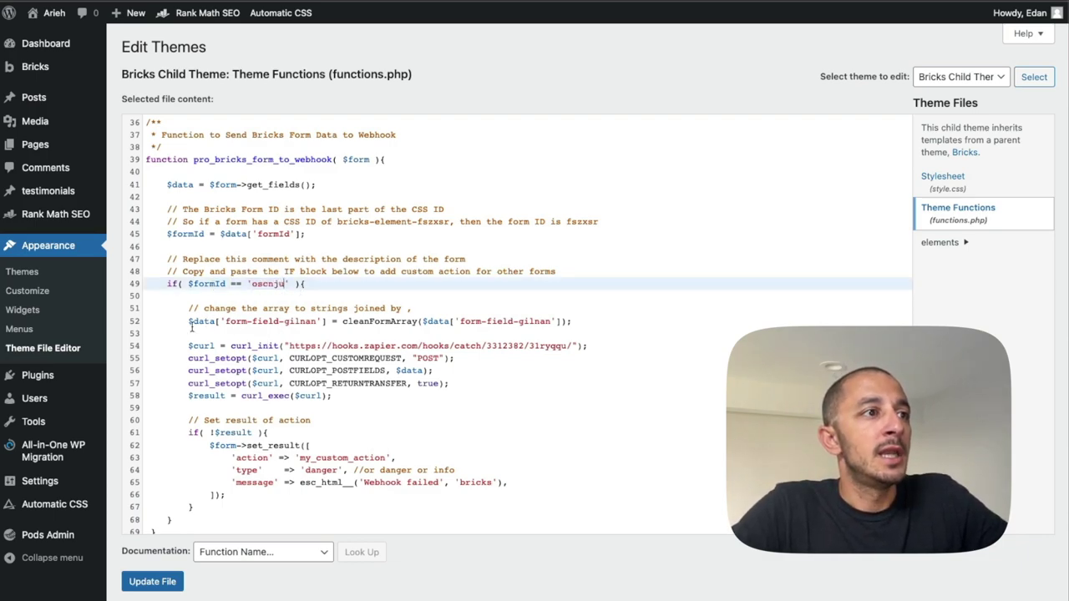
Highlight the array-conversion code on lines 51–52, then clear the selection.
{"action": "left_click_drag", "start_coordinate": [190, 311], "coordinate": [572, 314]}
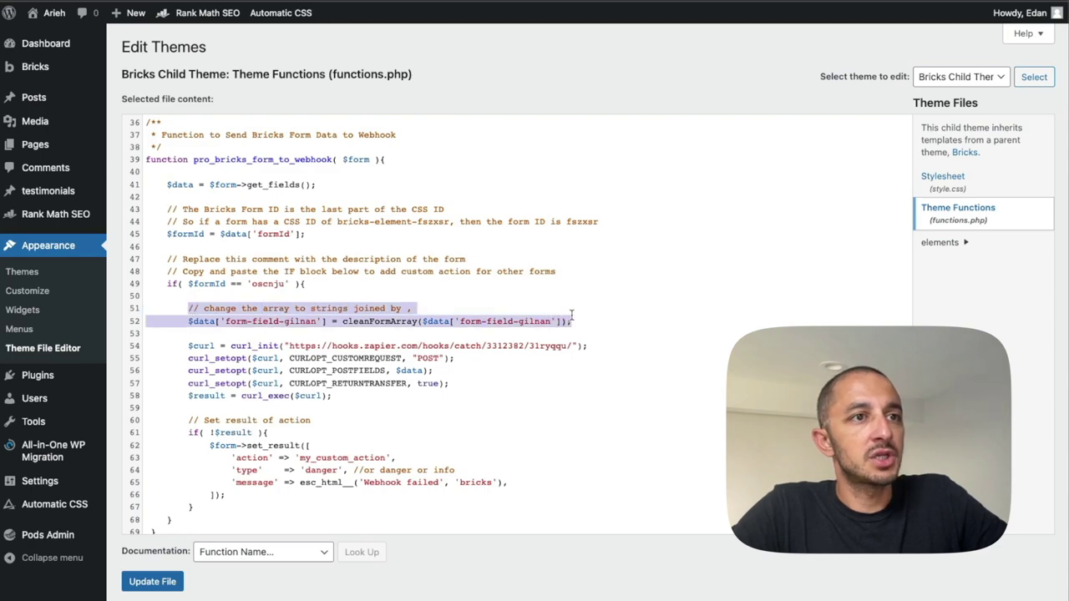
{"action": "left_click", "coordinate": [217, 321]}
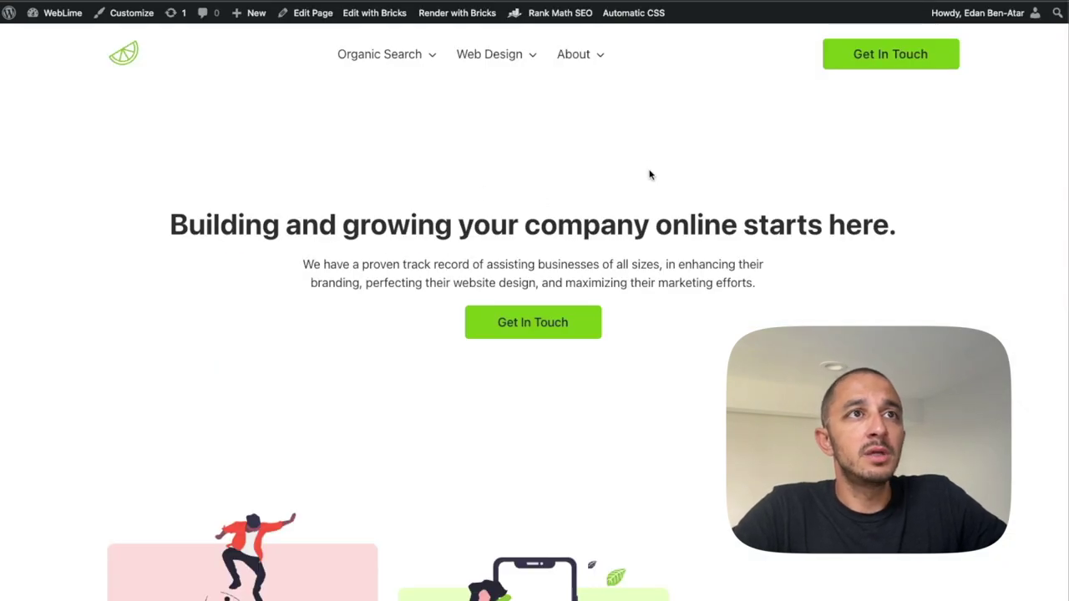
Inspect the Web Design & Development checkbox in DevTools and select its name, form-field-gilnan.
{"action": "left_click", "coordinate": [912, 53]}
{"action": "scroll", "coordinate": [465, 286], "scroll_direction": "down", "scroll_amount": 4}
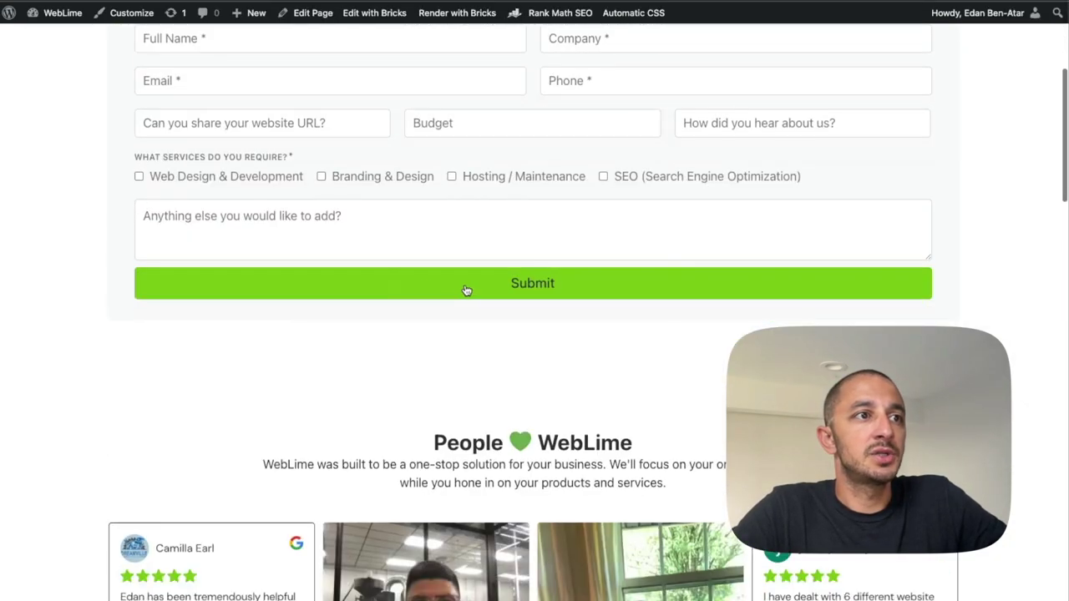
{"action": "scroll", "coordinate": [393, 289], "scroll_direction": "up", "scroll_amount": 1}
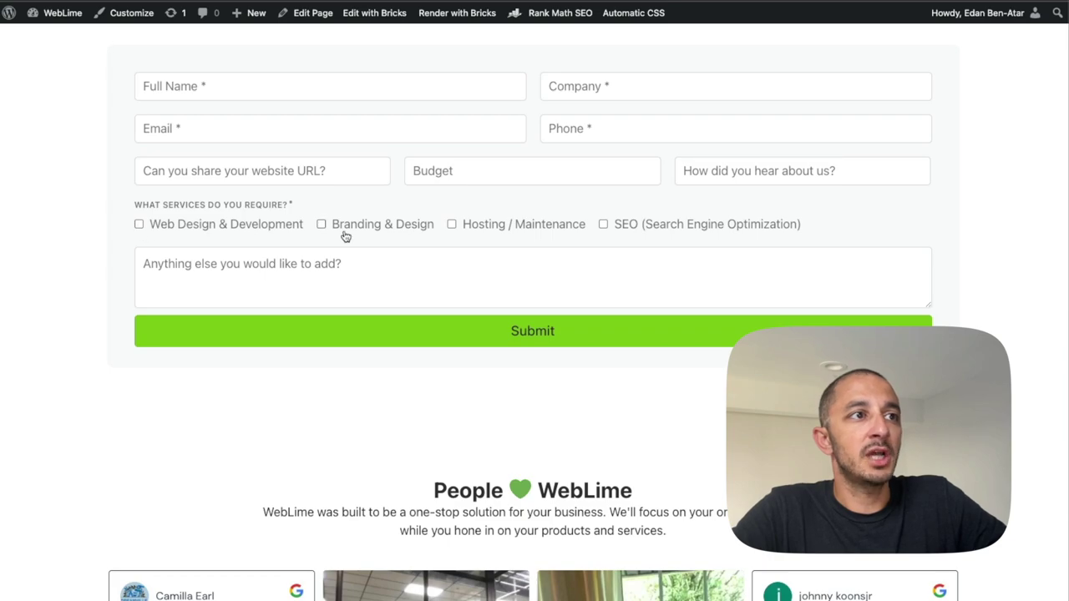
{"action": "right_click", "coordinate": [309, 231]}
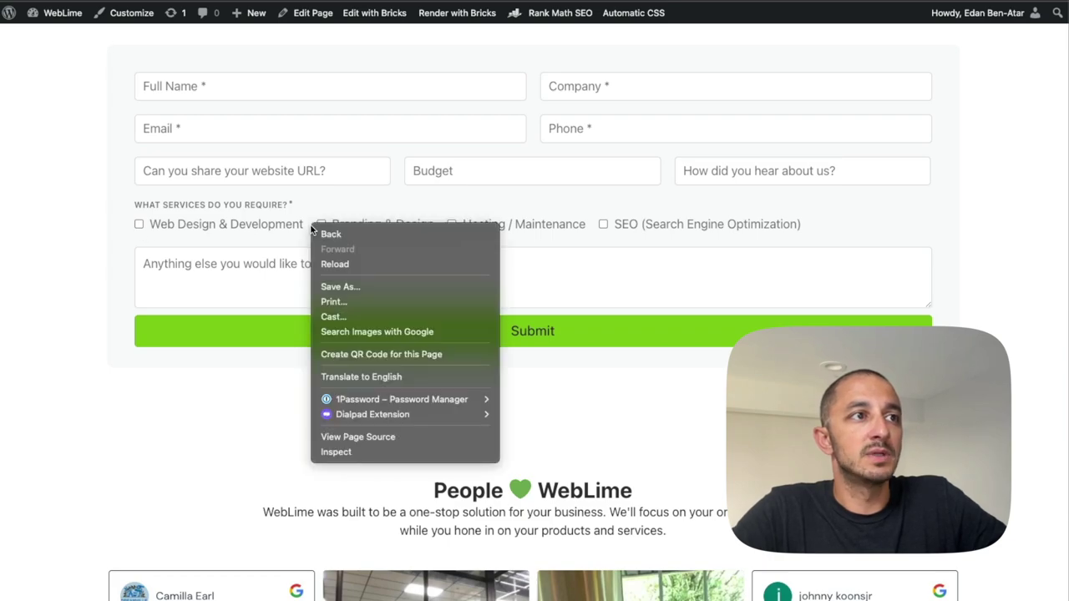
{"action": "left_click", "coordinate": [327, 449]}
{"action": "left_click", "coordinate": [12, 294]}
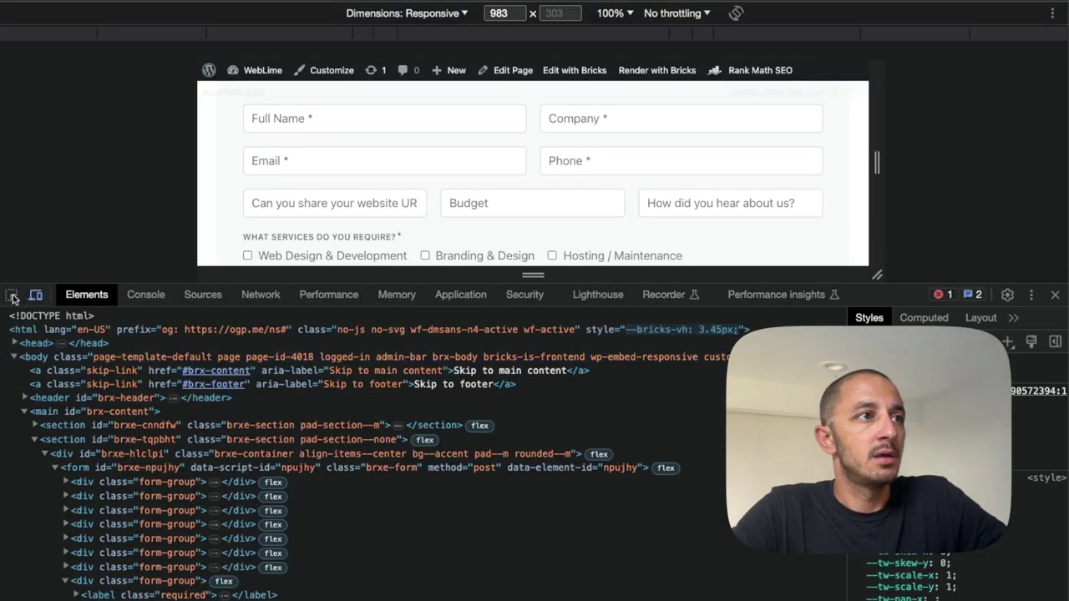
{"action": "left_click", "coordinate": [328, 265]}
{"action": "left_click", "coordinate": [444, 451]}
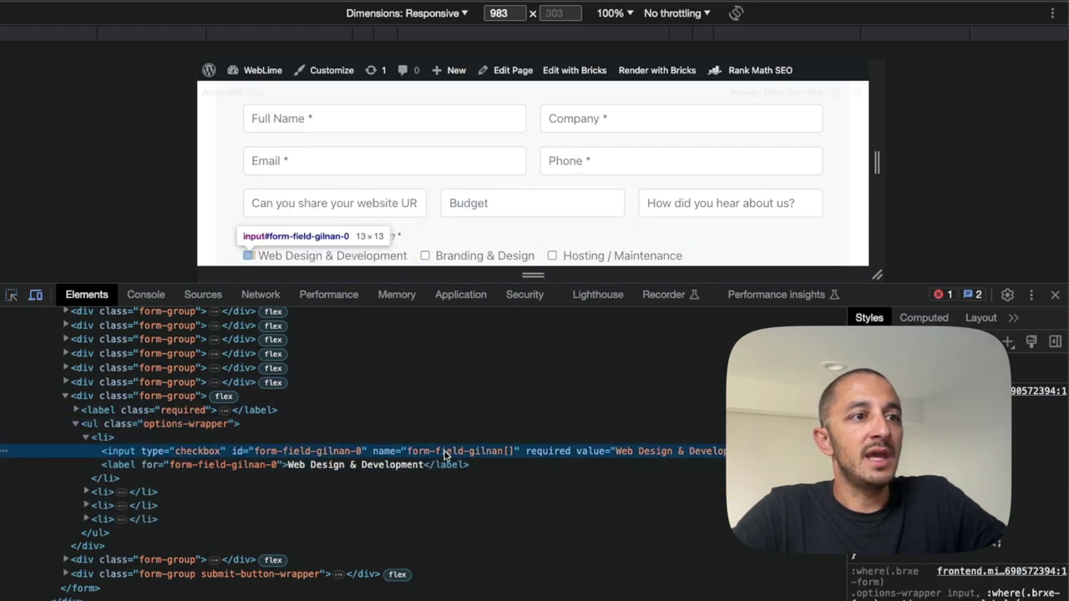
{"action": "left_click", "coordinate": [508, 451]}
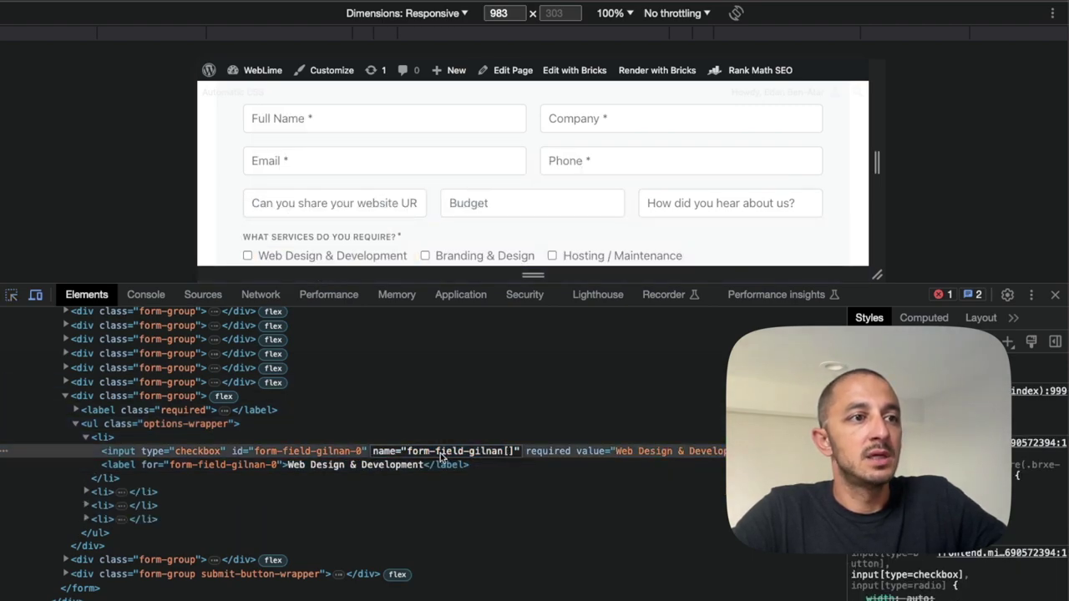
{"action": "left_click_drag", "start_coordinate": [410, 454], "coordinate": [498, 452]}
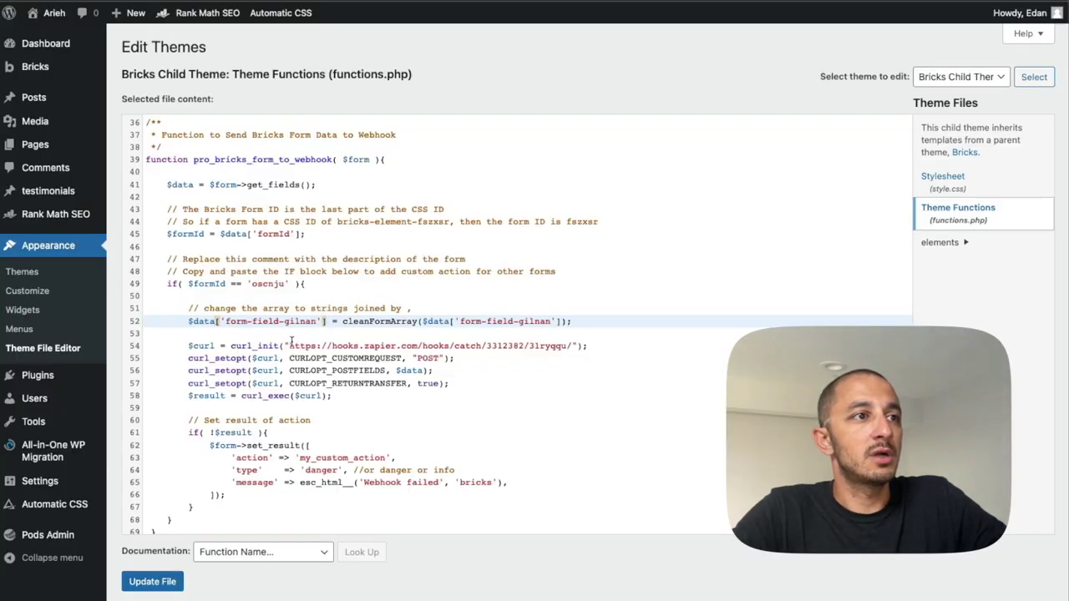
Comment out line 52's 'form-field-gilnan' array conversion in functions.php.
{"action": "left_click_drag", "start_coordinate": [219, 321], "coordinate": [332, 320]}
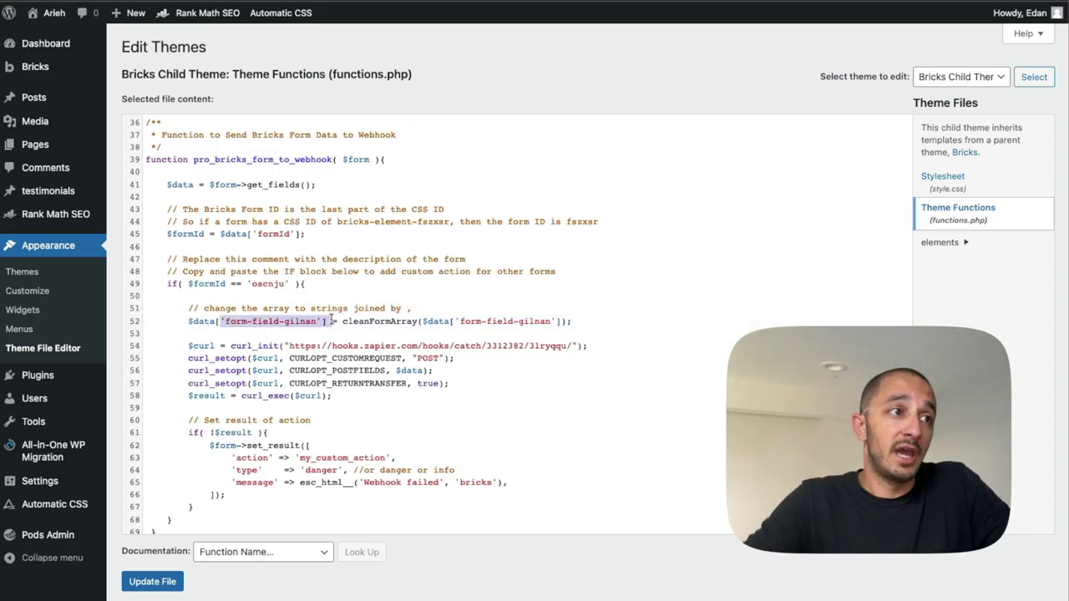
{"action": "left_click", "coordinate": [262, 284]}
{"action": "double_click", "coordinate": [263, 285]}
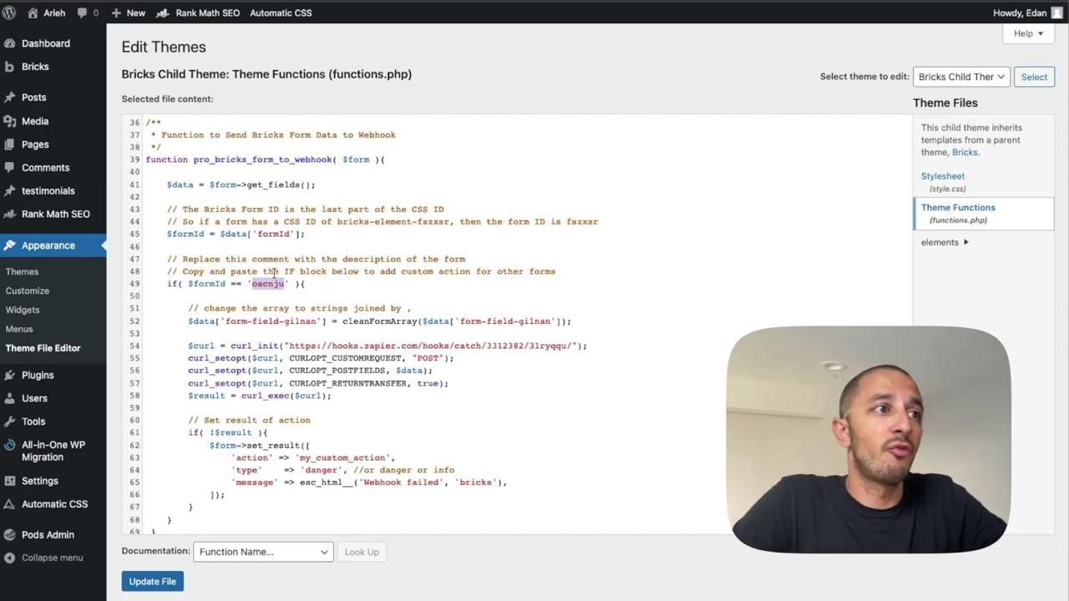
{"action": "left_click", "coordinate": [300, 284]}
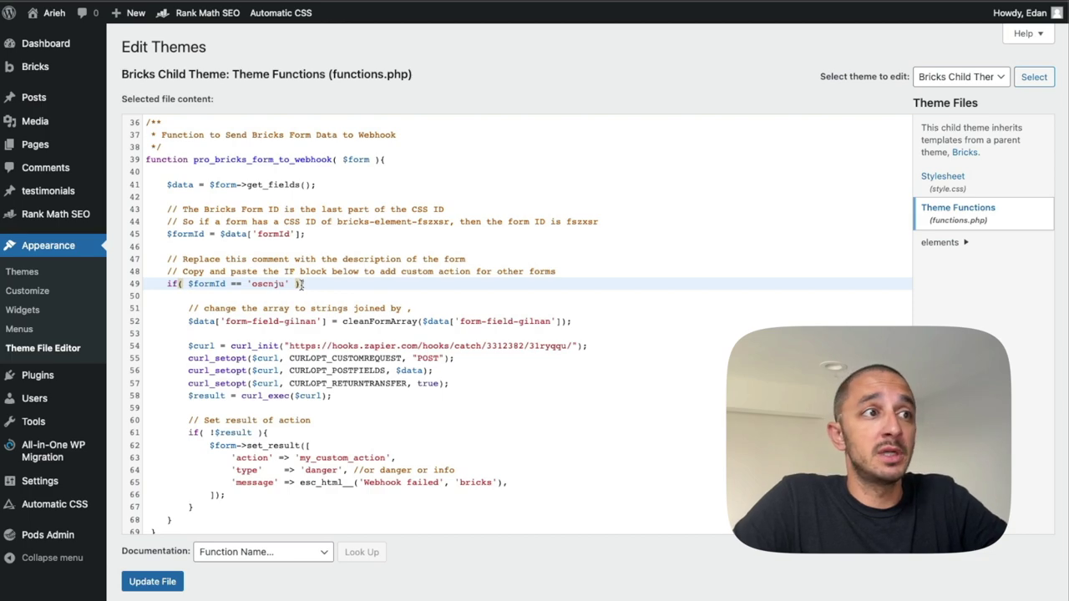
{"action": "double_click", "coordinate": [264, 283]}
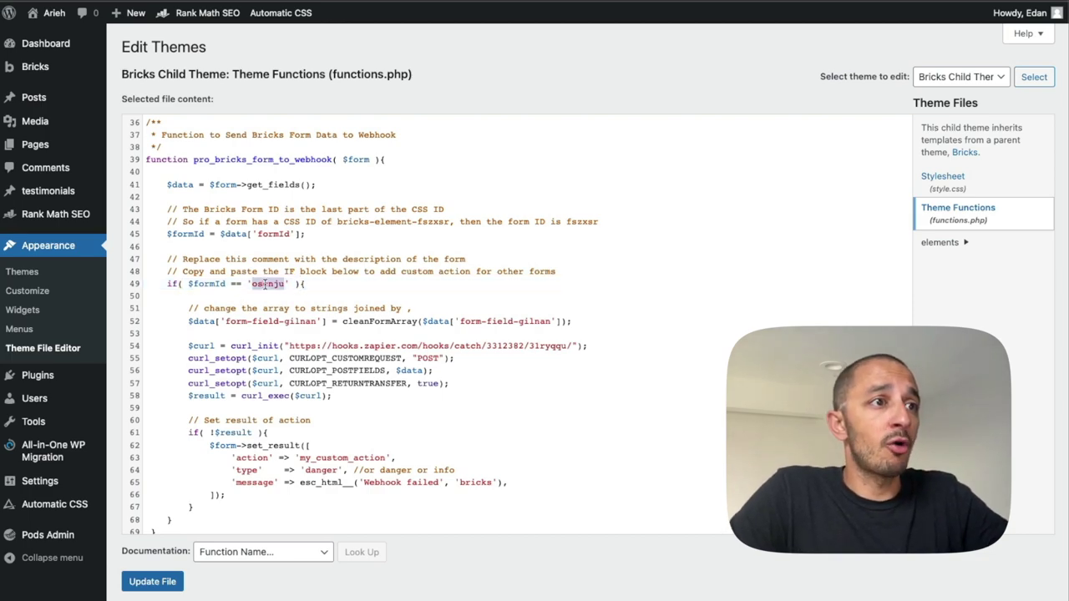
{"action": "left_click", "coordinate": [184, 321]}
{"action": "key", "text": "ctrl+slash"}
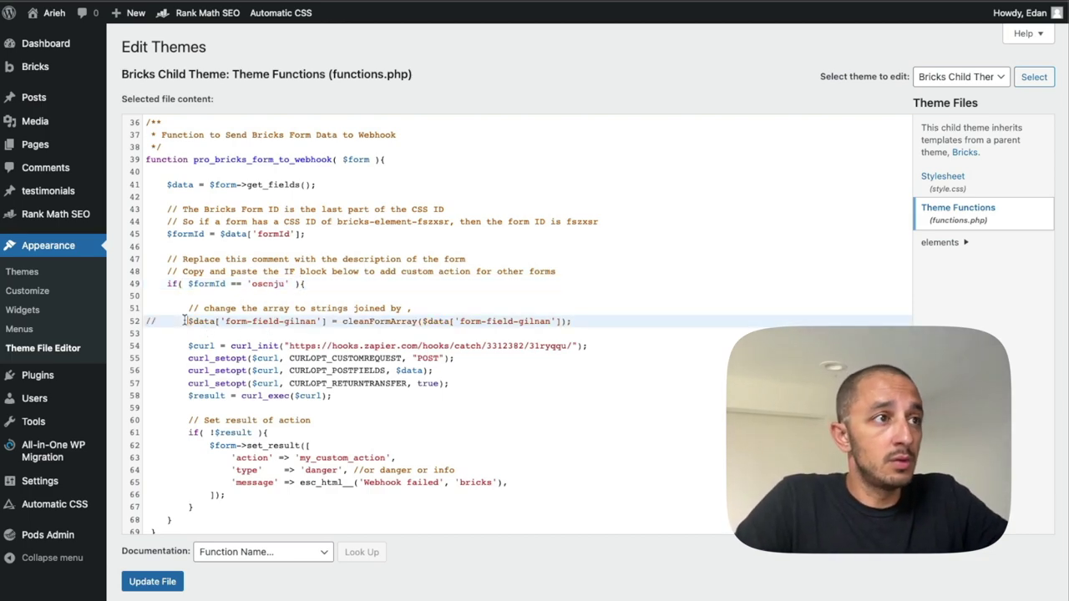
Save the edited functions.php file with Update File.
{"action": "scroll", "coordinate": [201, 336], "scroll_direction": "down", "scroll_amount": 1}
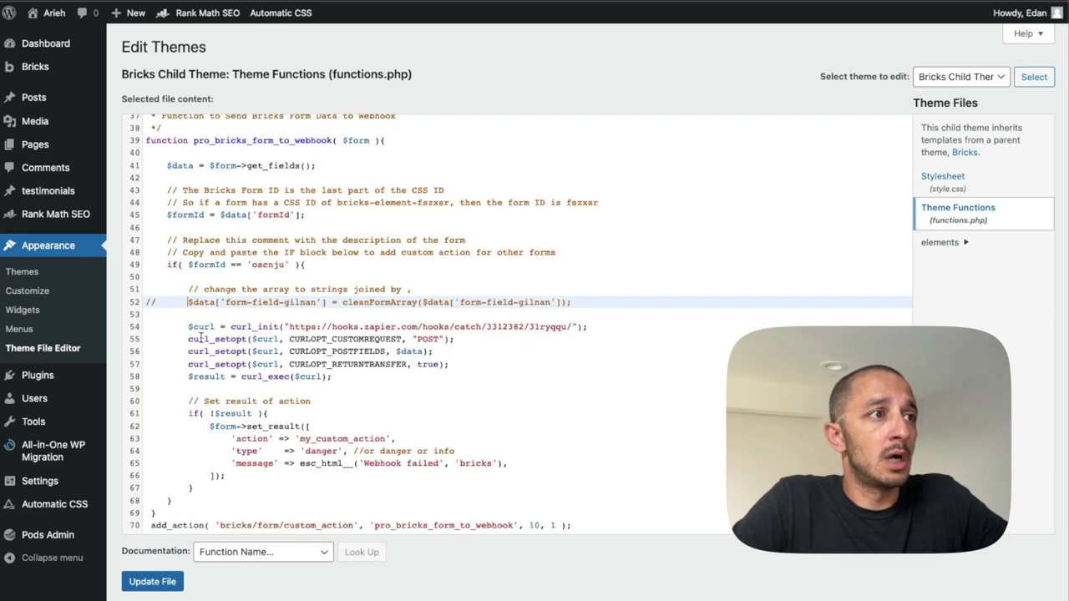
{"action": "scroll", "coordinate": [200, 337], "scroll_direction": "down", "scroll_amount": 1}
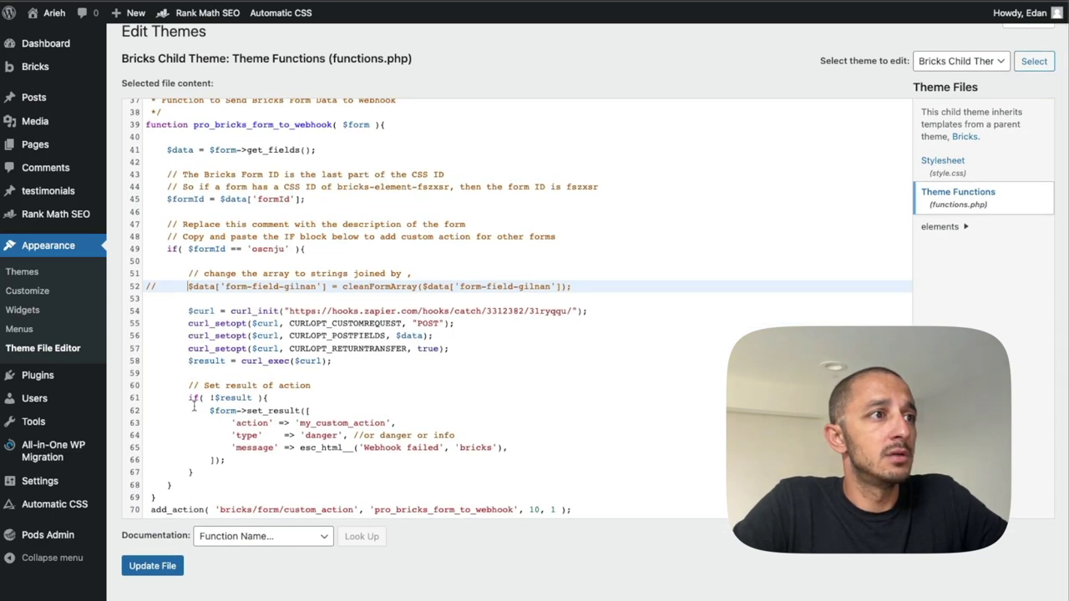
{"action": "scroll", "coordinate": [247, 423], "scroll_direction": "down", "scroll_amount": 1}
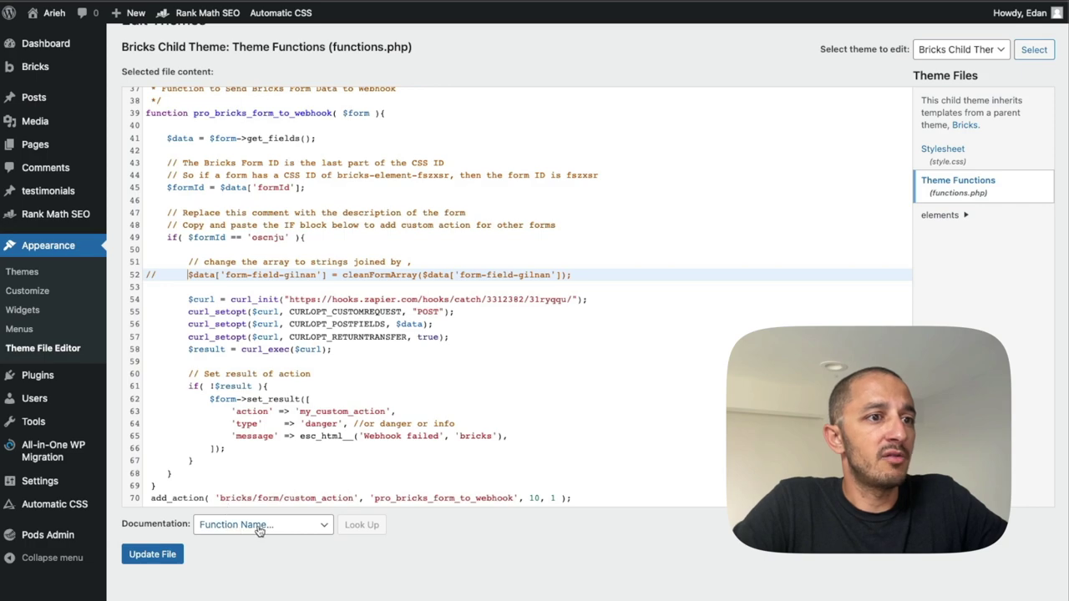
{"action": "left_click", "coordinate": [151, 555]}
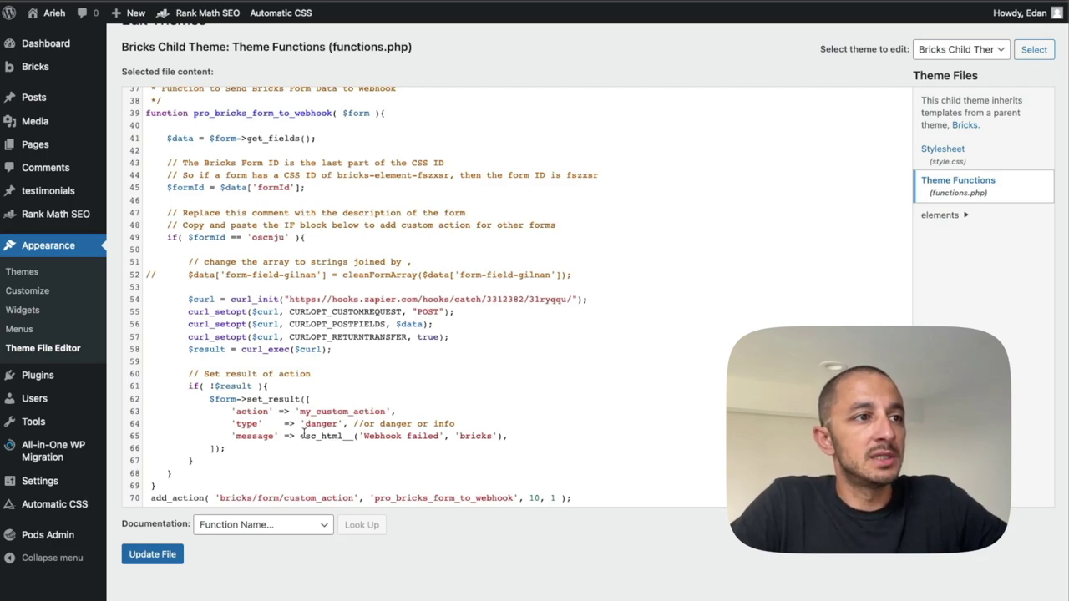
{"action": "left_click_drag", "start_coordinate": [302, 412], "coordinate": [369, 412]}
{"action": "left_click", "coordinate": [367, 412]}
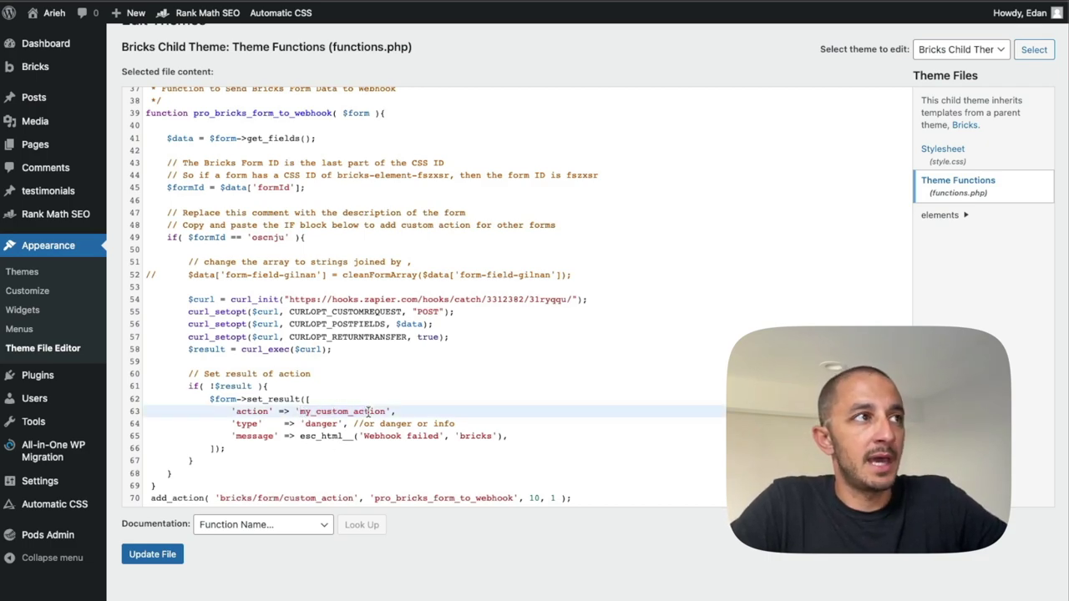
Open the Get In Touch page from All Pages in Bricks Builder.
{"action": "mouse_move", "coordinate": [75, 143]}
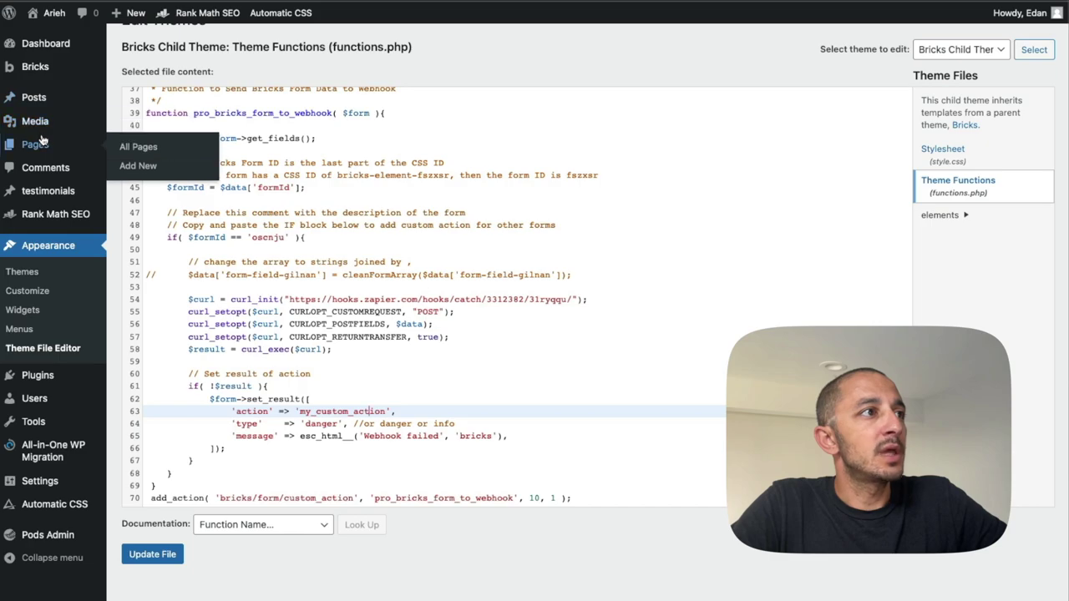
{"action": "left_click", "coordinate": [133, 147]}
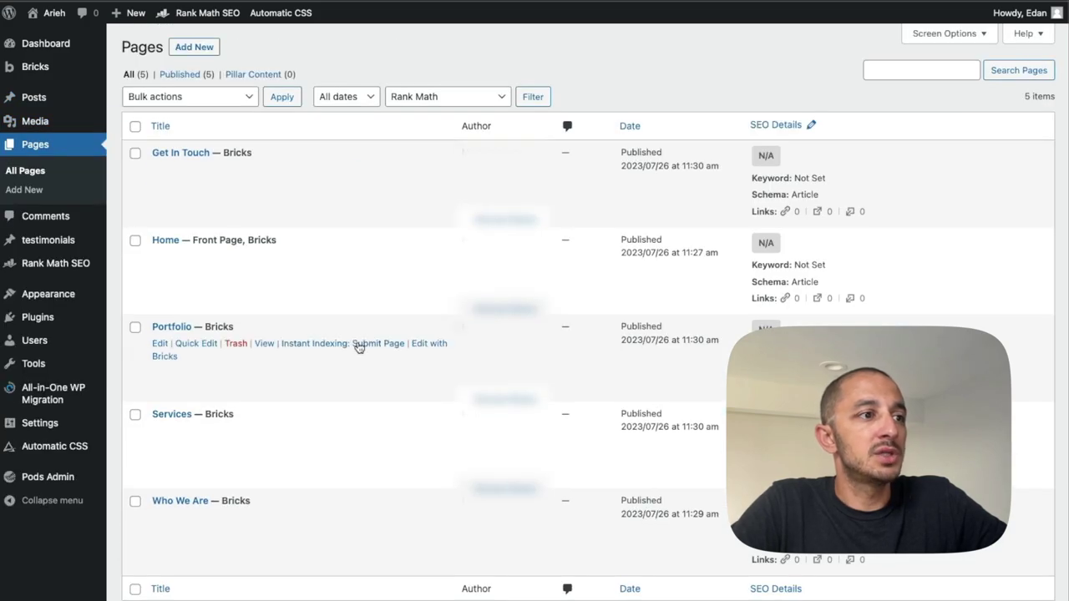
{"action": "scroll", "coordinate": [358, 348], "scroll_direction": "down", "scroll_amount": 1}
{"action": "scroll", "coordinate": [358, 348], "scroll_direction": "up", "scroll_amount": 1}
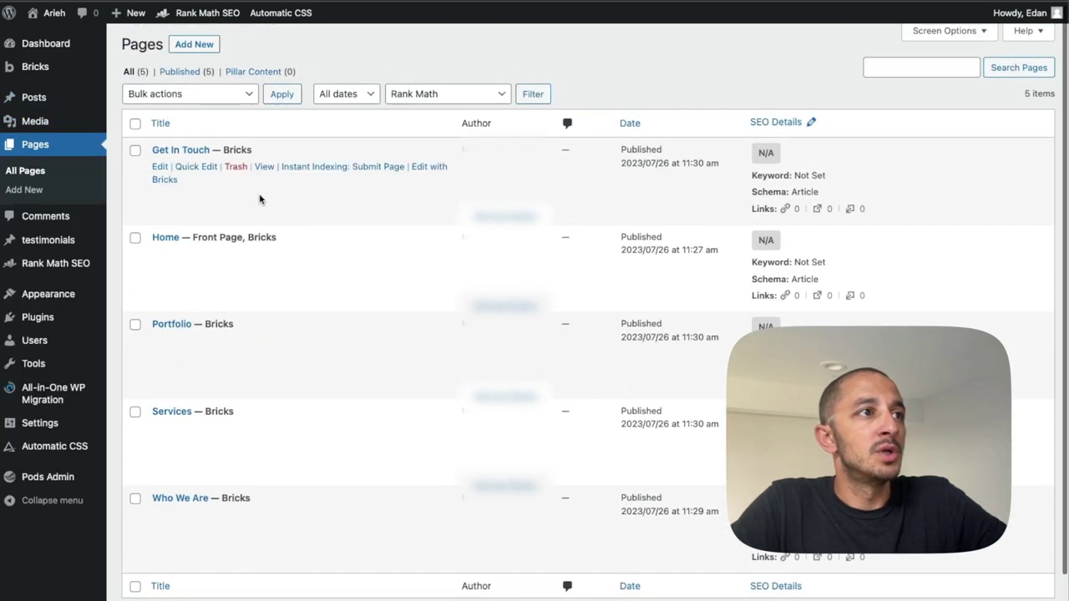
{"action": "left_click", "coordinate": [422, 168]}
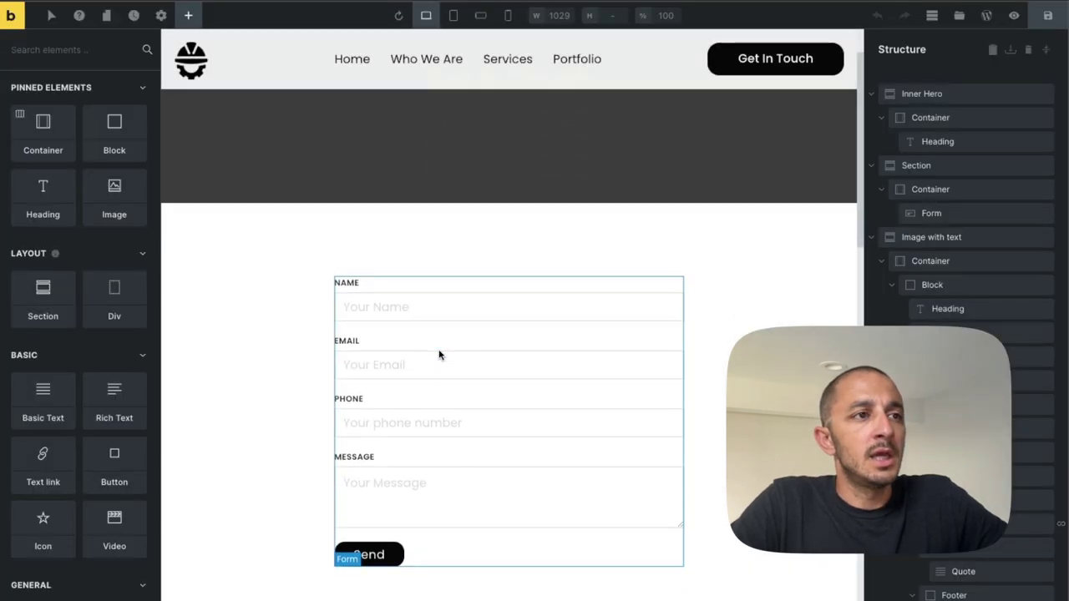
Remove the form's Email after-submit action, choose Custom instead, and save the page.
{"action": "left_click", "coordinate": [439, 353]}
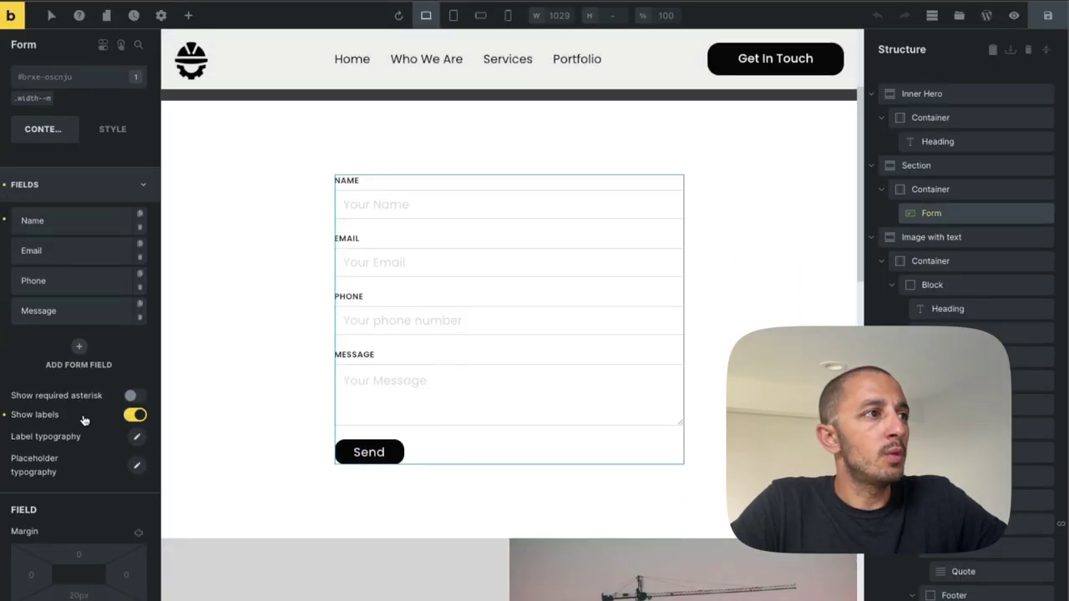
{"action": "left_click", "coordinate": [96, 164]}
{"action": "left_click", "coordinate": [113, 265]}
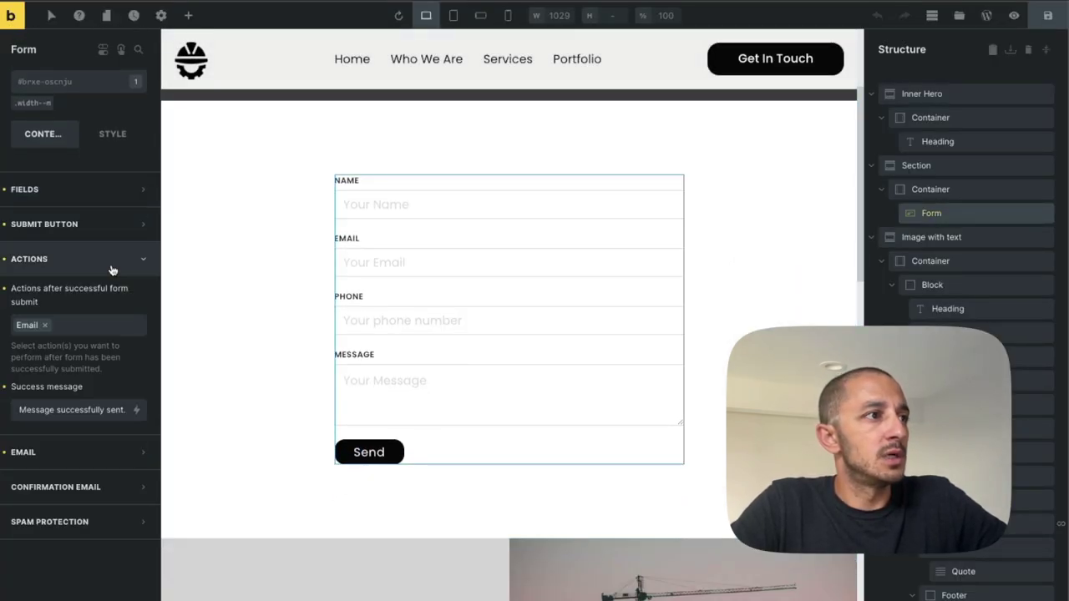
{"action": "left_click", "coordinate": [71, 329]}
{"action": "left_click", "coordinate": [44, 325]}
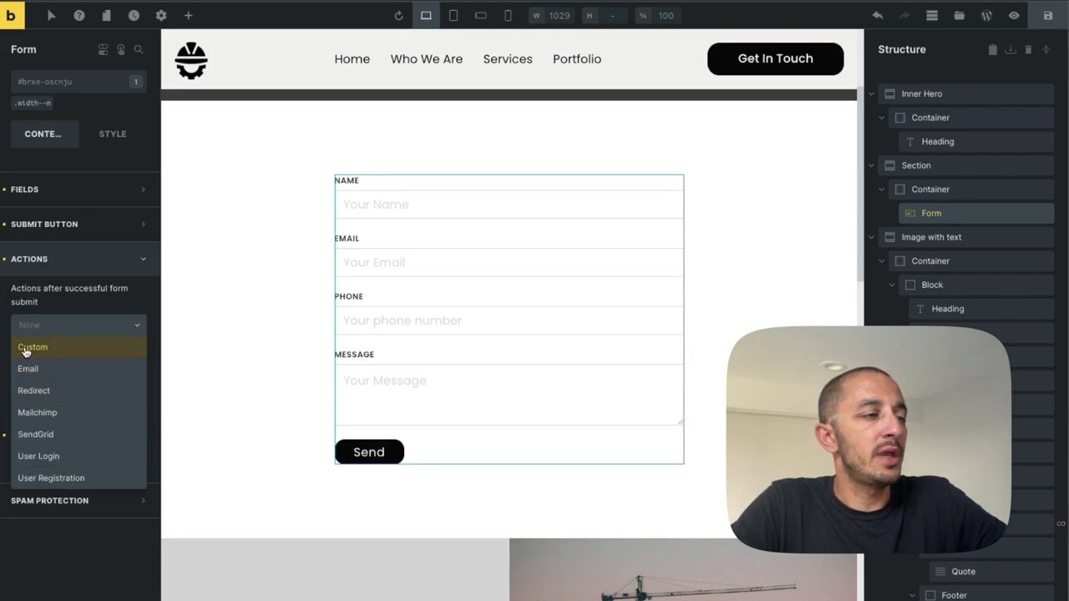
{"action": "left_click", "coordinate": [26, 352]}
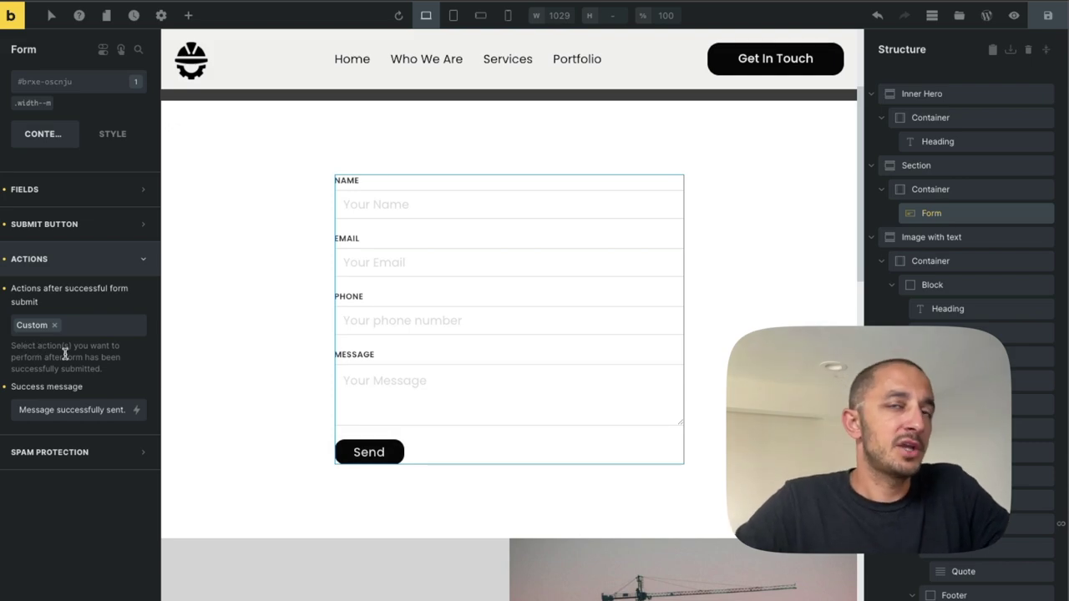
{"action": "left_click", "coordinate": [1036, 25]}
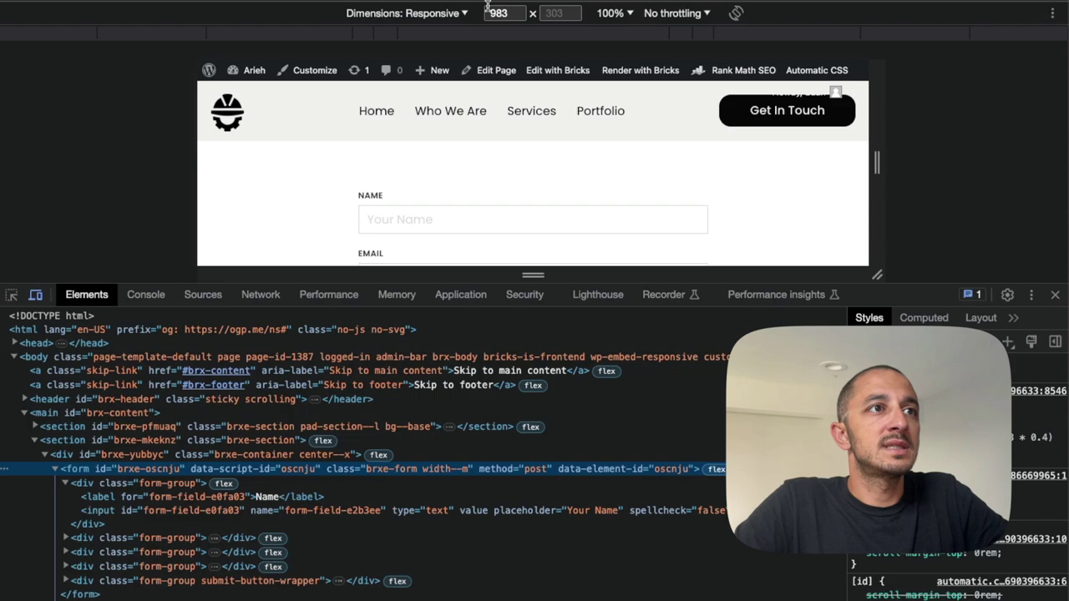
Fill in a test name, e-mail, phone number and message 'This is a test! :)', then send the form.
{"action": "left_click", "coordinate": [1055, 294]}
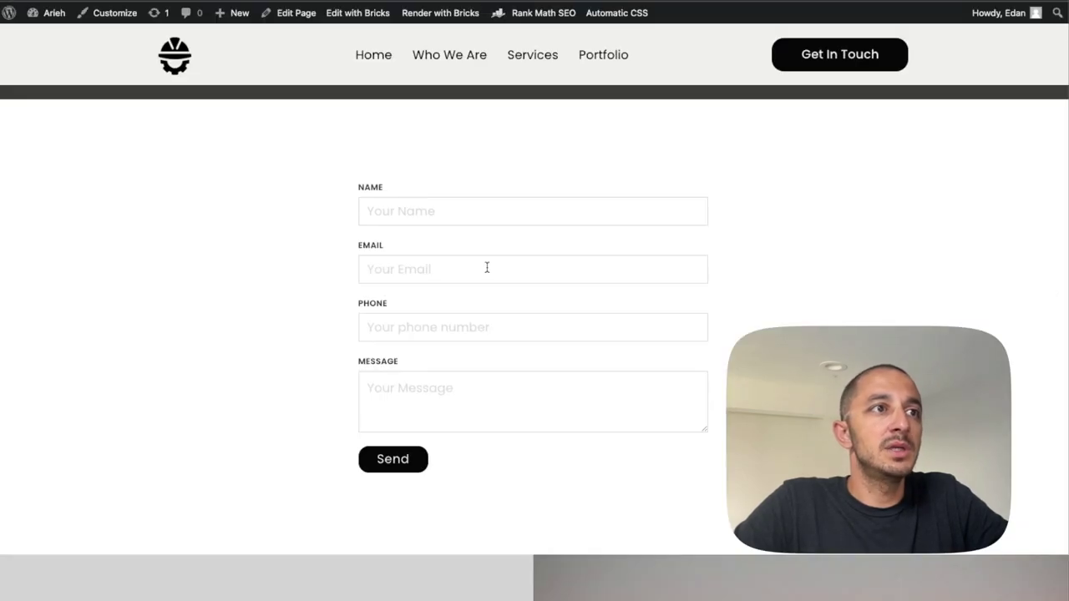
{"action": "scroll", "coordinate": [487, 269], "scroll_direction": "up", "scroll_amount": 3}
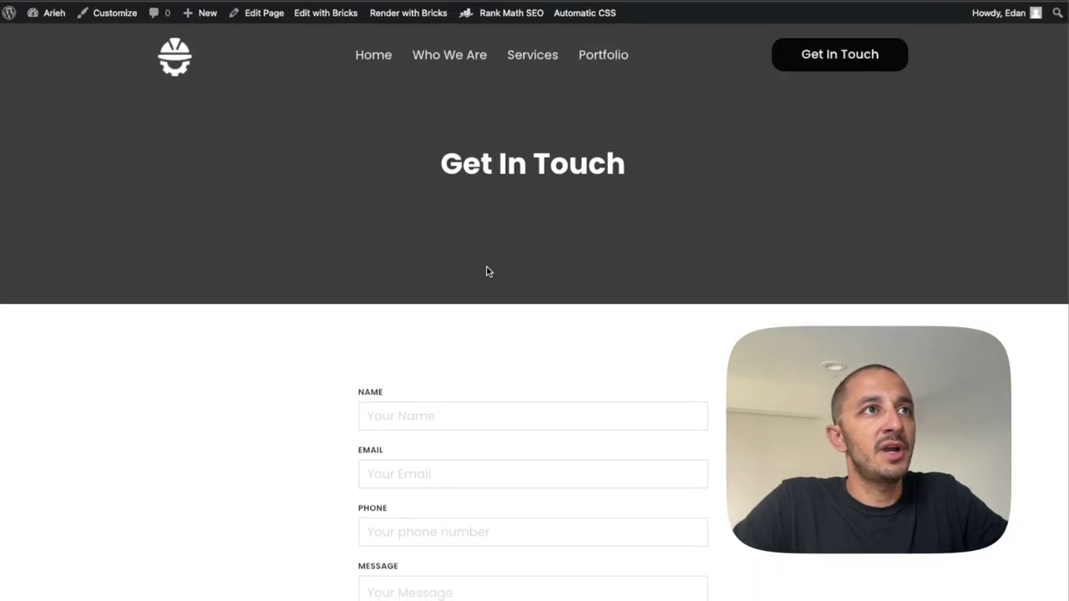
{"action": "scroll", "coordinate": [488, 271], "scroll_direction": "down", "scroll_amount": 3}
{"action": "left_click", "coordinate": [398, 282]}
{"action": "key", "text": "Tab"}
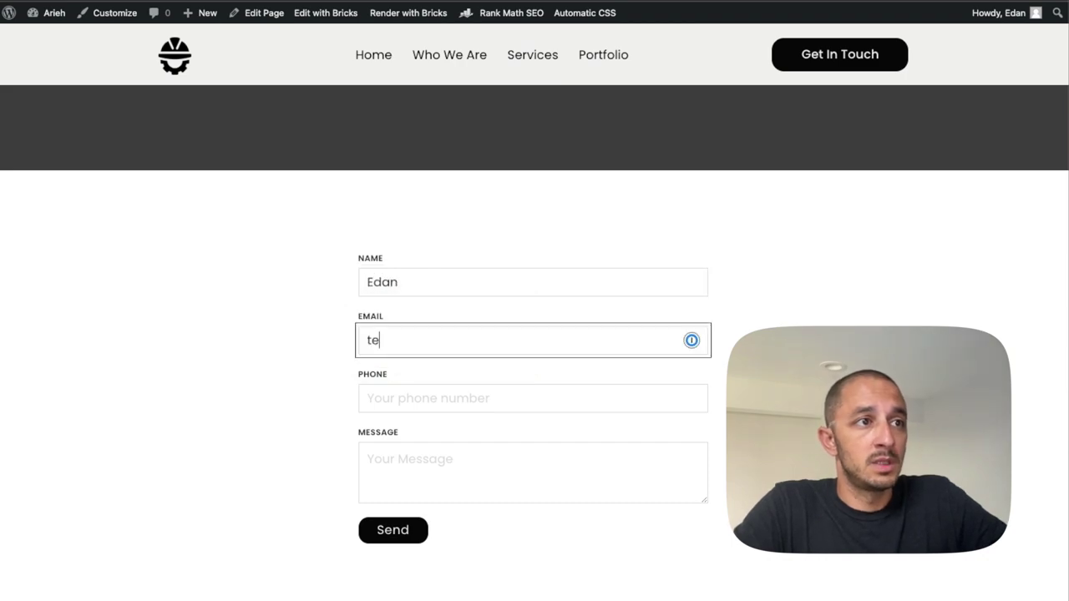
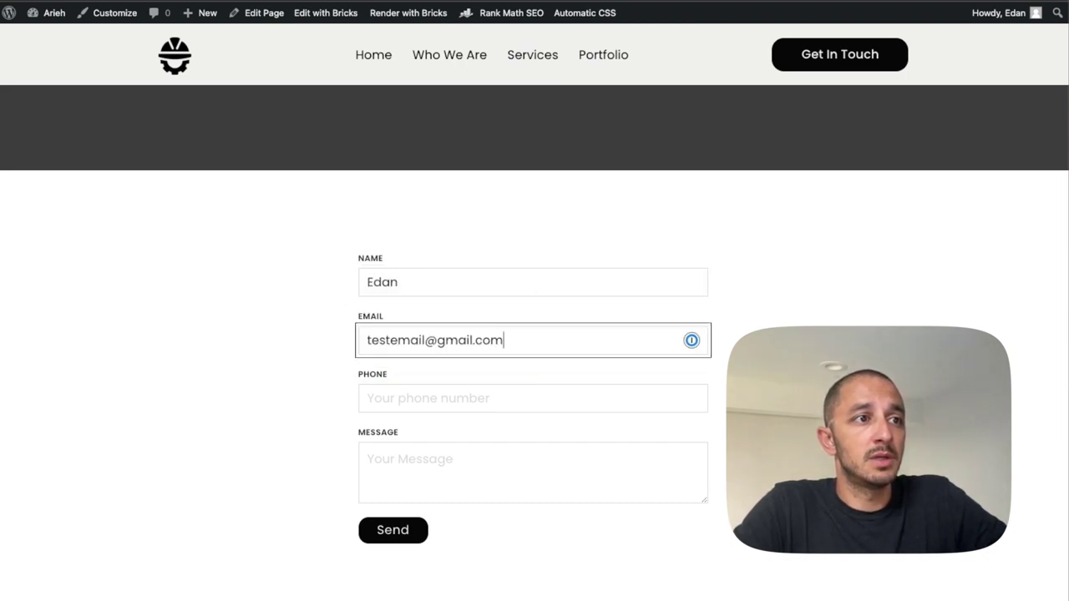
{"action": "key", "text": "Tab"}
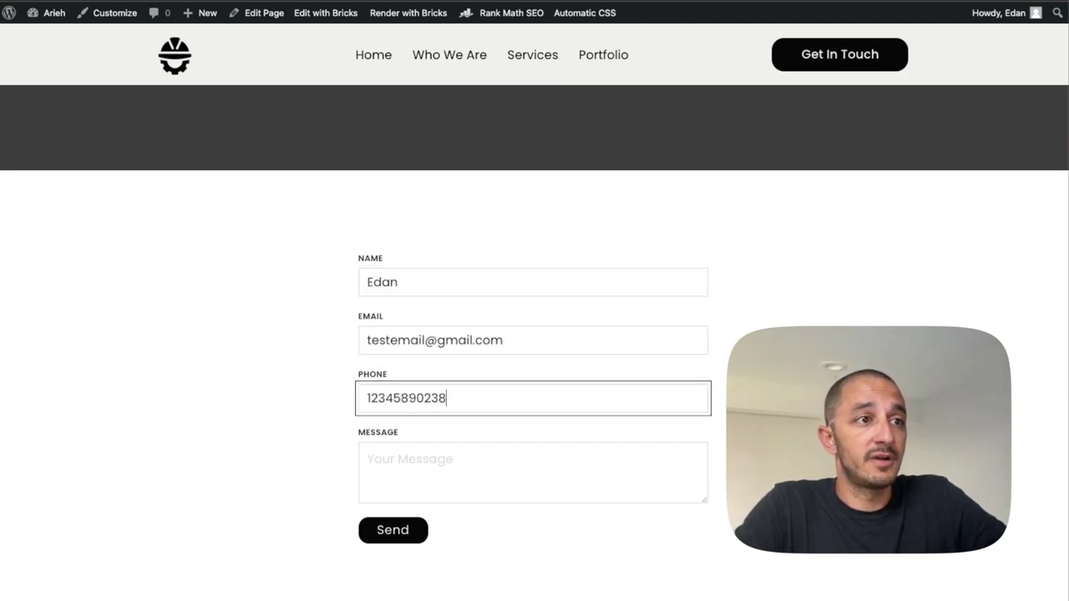
{"action": "key", "text": "Tab"}
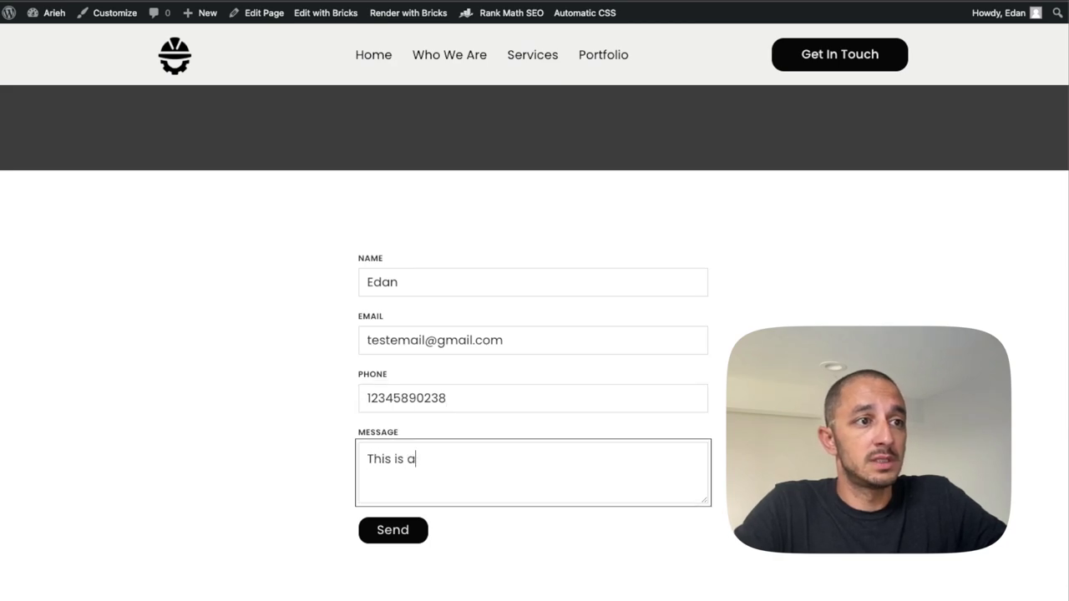
{"action": "left_click", "coordinate": [397, 531]}
{"action": "scroll", "coordinate": [334, 501], "scroll_direction": "down", "scroll_amount": 2}
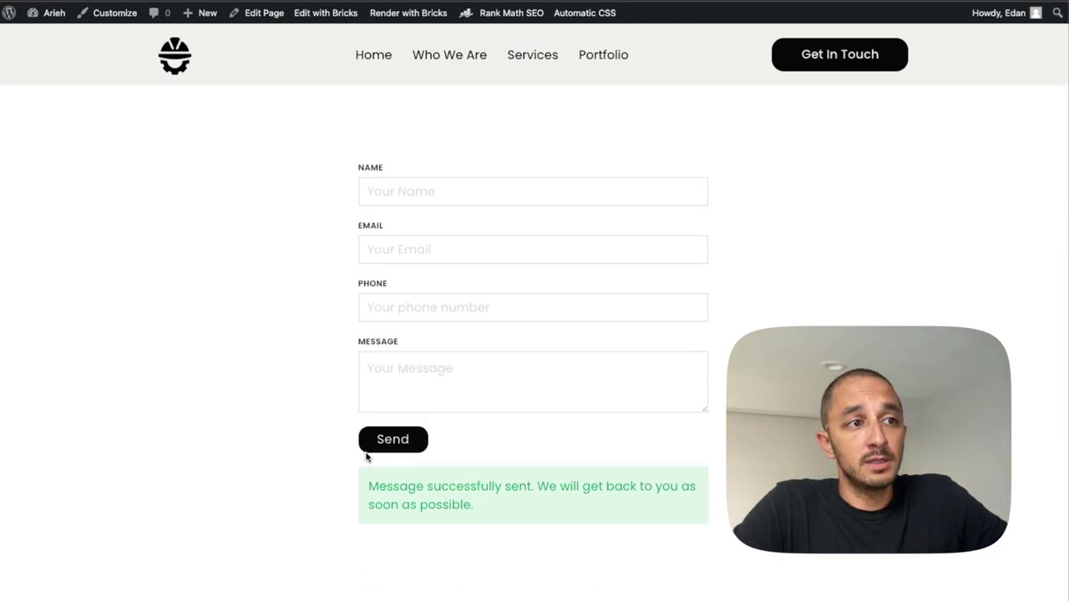
Test Zapier's Catch Hook trigger and continue to the action step with request A.
{"action": "key", "text": "ctrl+Tab"}
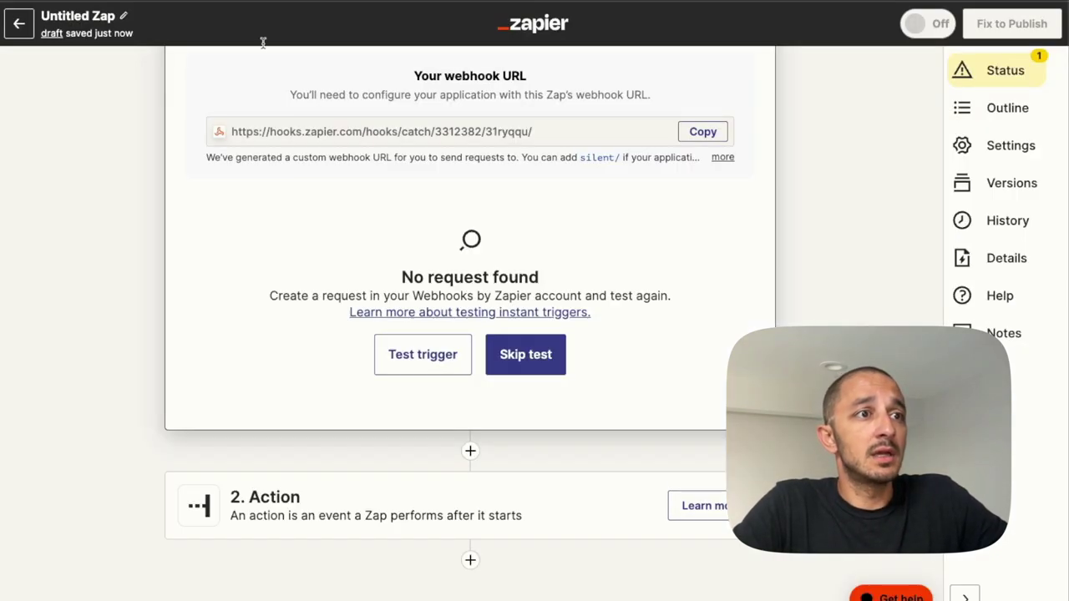
{"action": "left_click", "coordinate": [429, 353]}
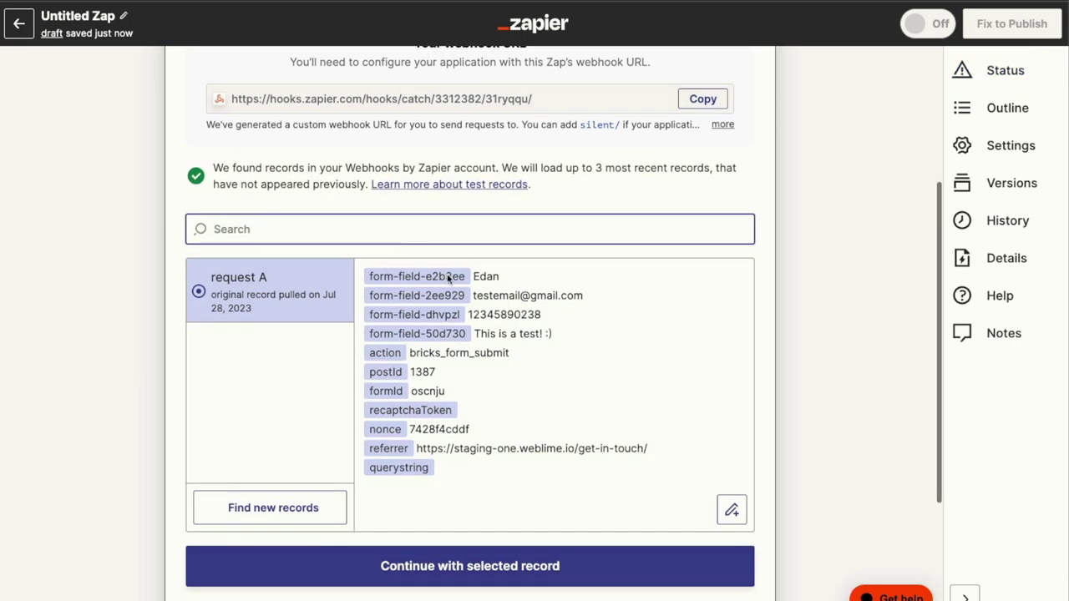
{"action": "scroll", "coordinate": [465, 280], "scroll_direction": "down", "scroll_amount": 3}
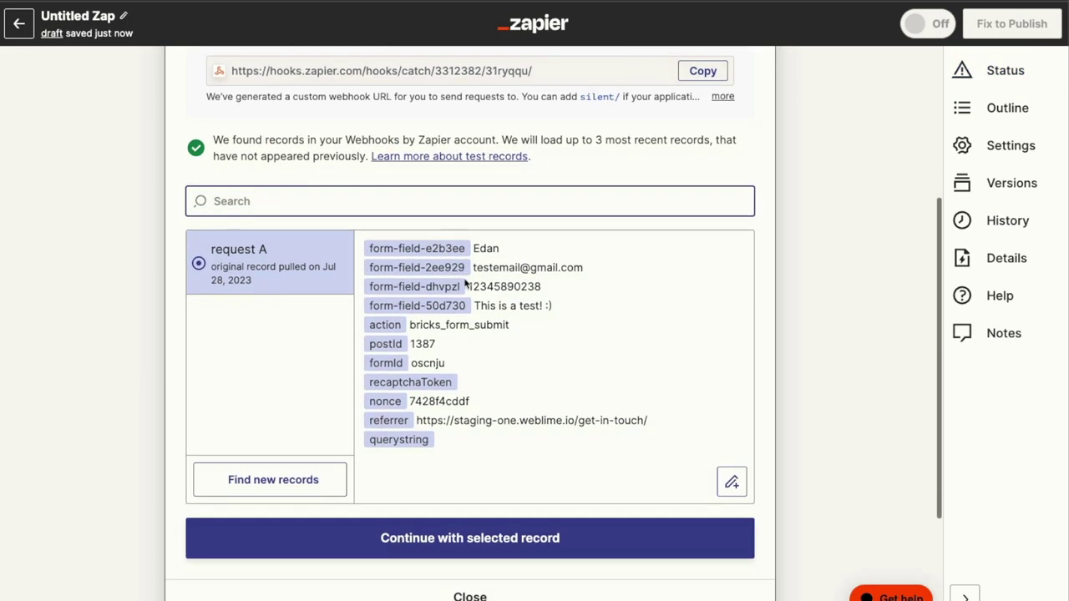
{"action": "left_click", "coordinate": [470, 481]}
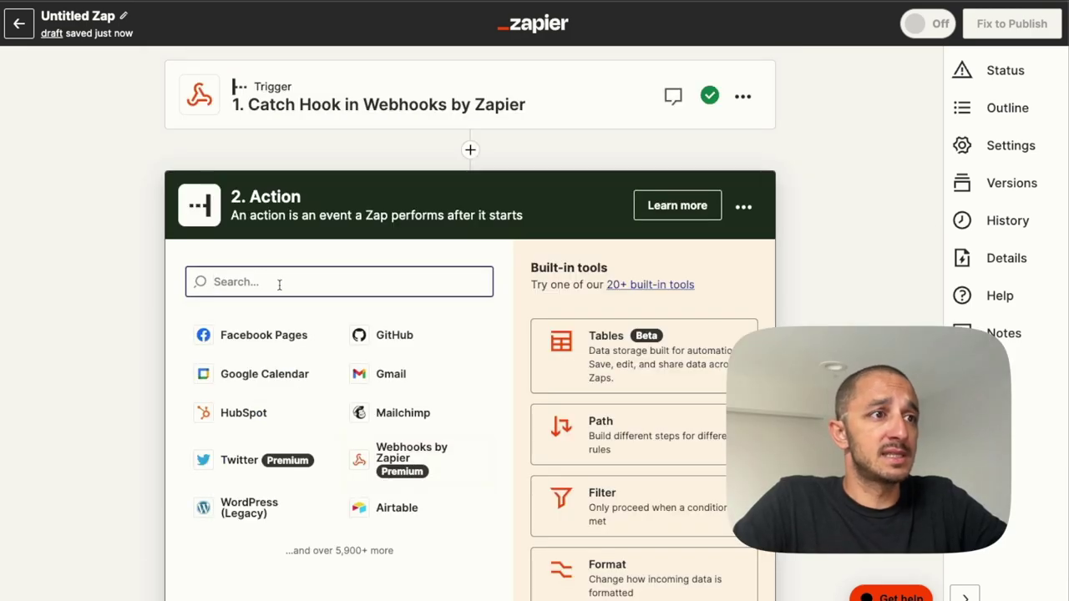
Try app searches for slack, email and gmail, then reopen the Catch Hook trigger's test results.
{"action": "type", "text": "s"}
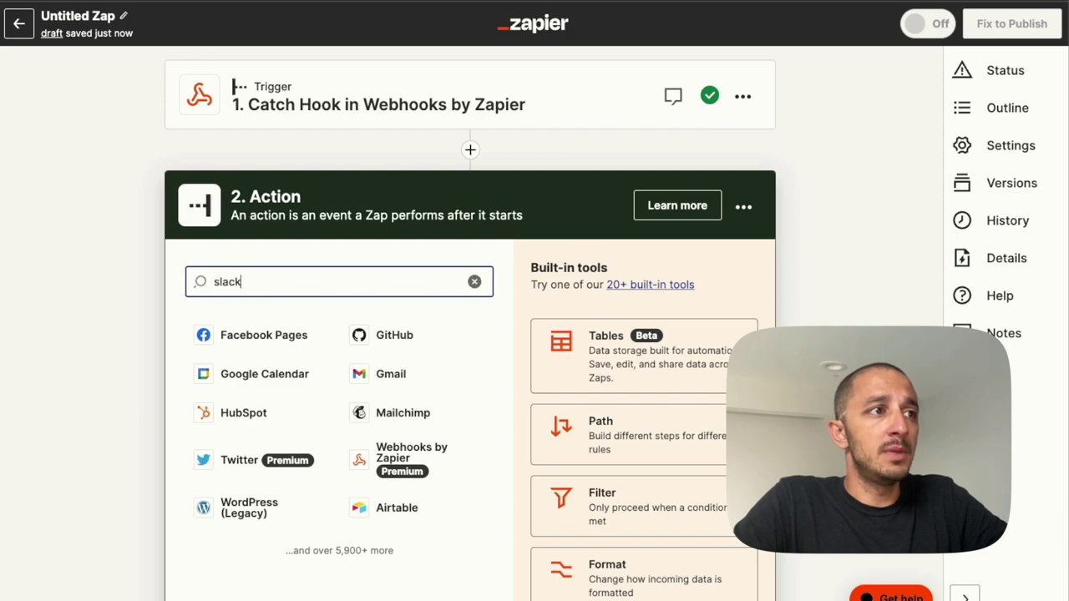
{"action": "type", "text": "lack"}
{"action": "key", "text": "ctrl+a"}
{"action": "type", "text": "e"}
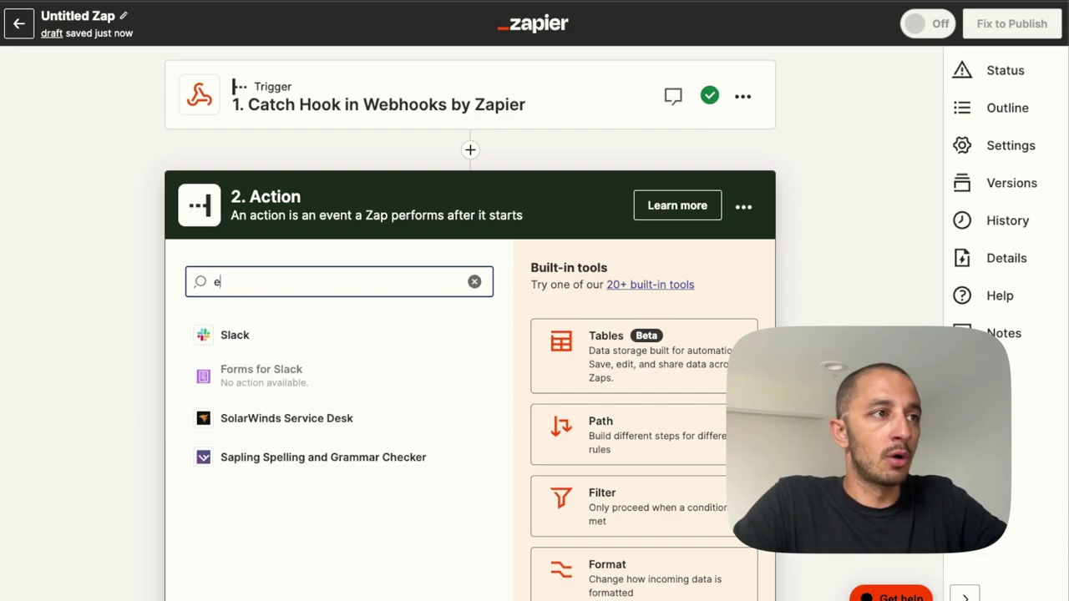
{"action": "type", "text": "mail"}
{"action": "key", "text": "ctrl+a"}
{"action": "type", "text": "gmail"}
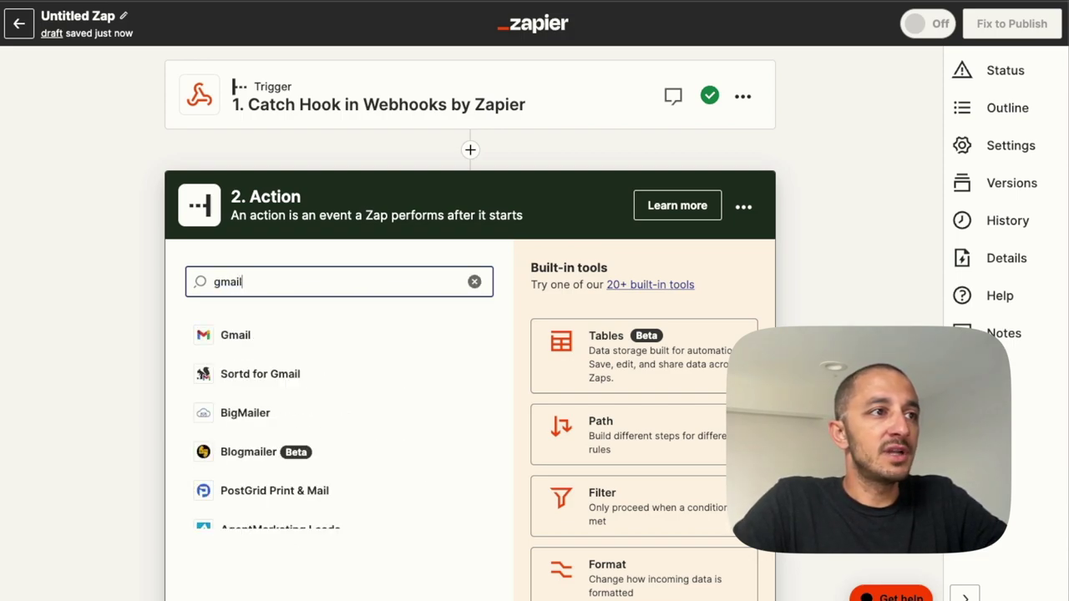
{"action": "key", "text": "ctrl+a"}
{"action": "key", "text": "BackSpace"}
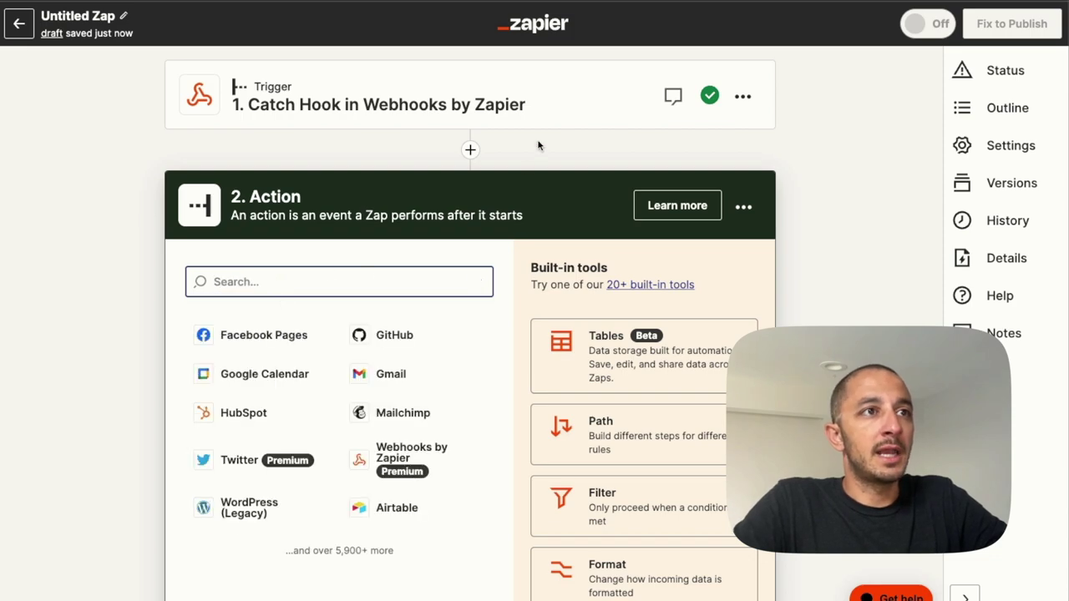
{"action": "left_click", "coordinate": [510, 105]}
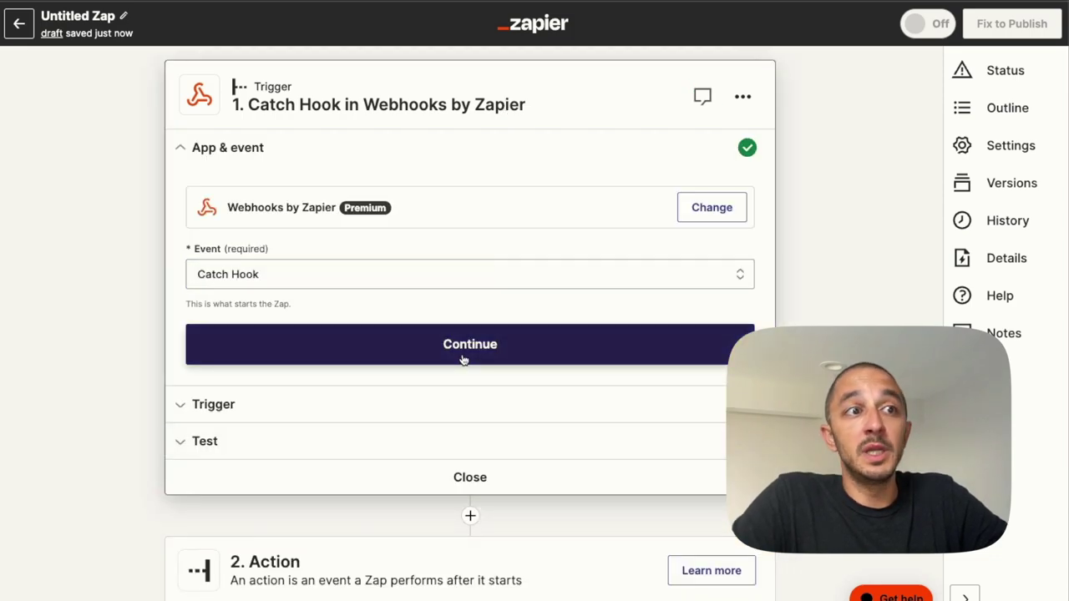
{"action": "left_click", "coordinate": [384, 442]}
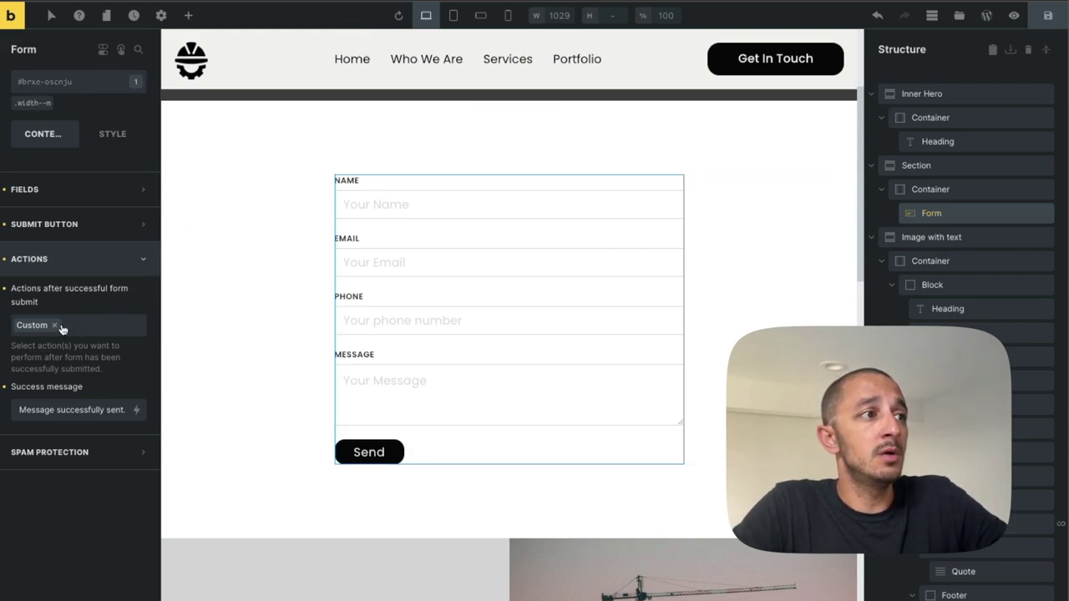
Open and close the 'Actions after successful form submit' list, confirming Custom is set.
{"action": "left_click", "coordinate": [86, 330]}
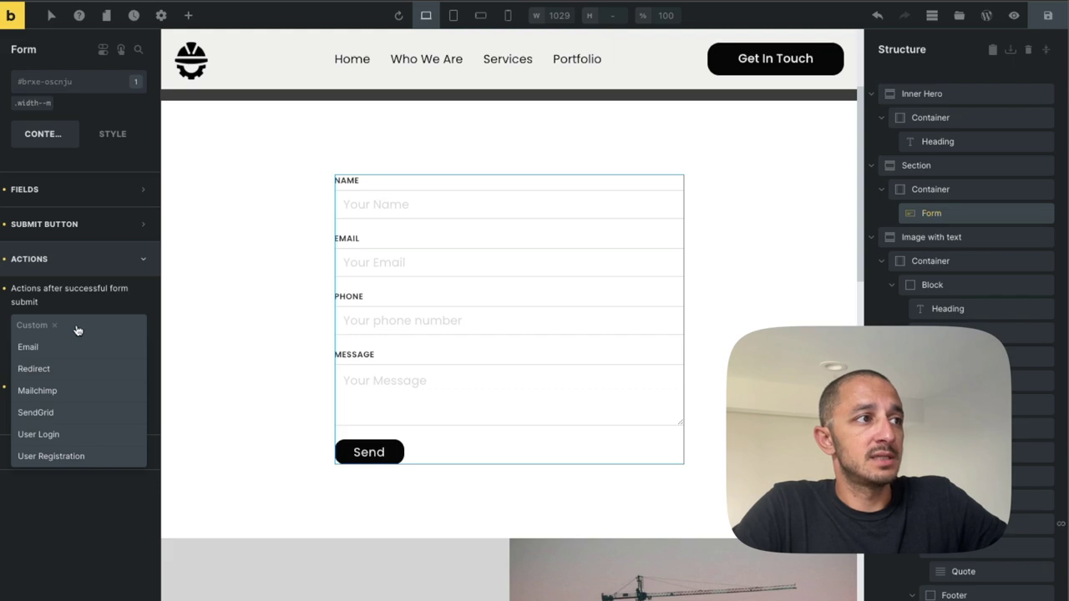
{"action": "left_click", "coordinate": [135, 293]}
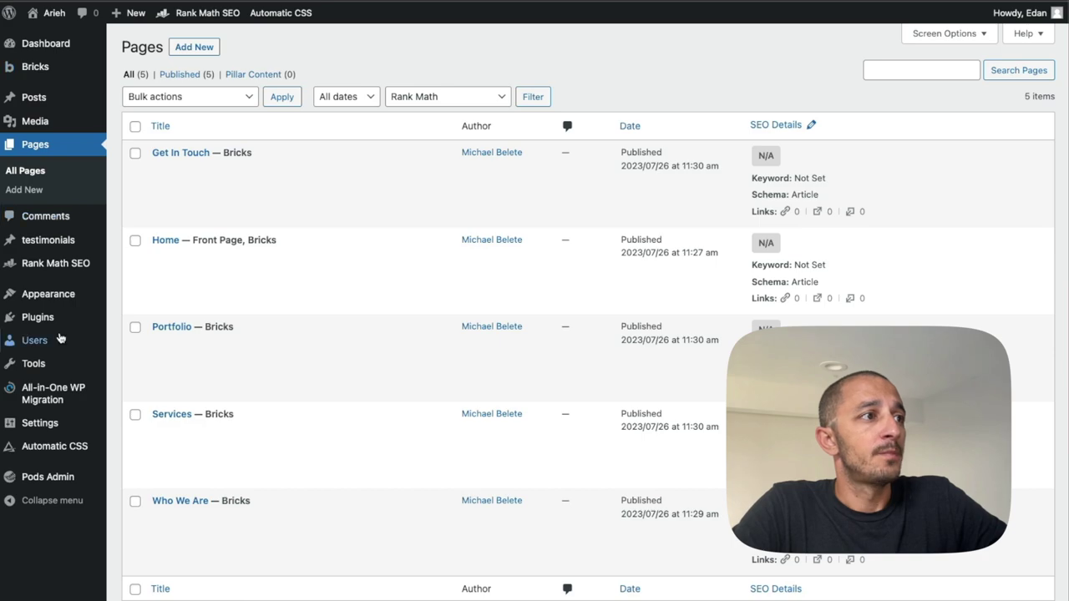
Open the Bricks Child Theme's functions.php in the Theme File Editor.
{"action": "mouse_move", "coordinate": [63, 295]}
{"action": "left_click", "coordinate": [134, 374]}
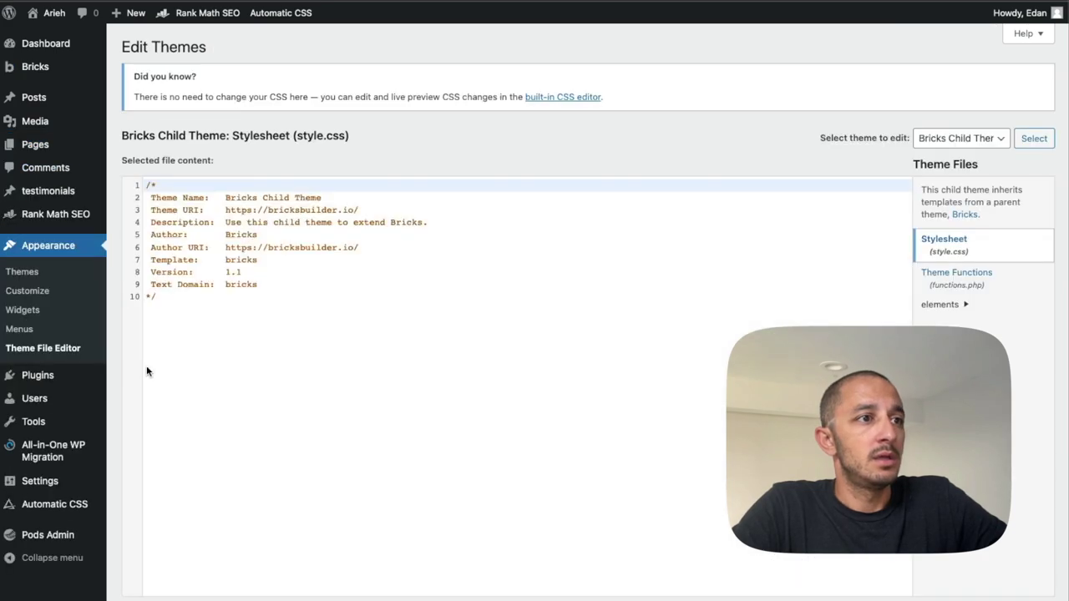
{"action": "left_click", "coordinate": [956, 276]}
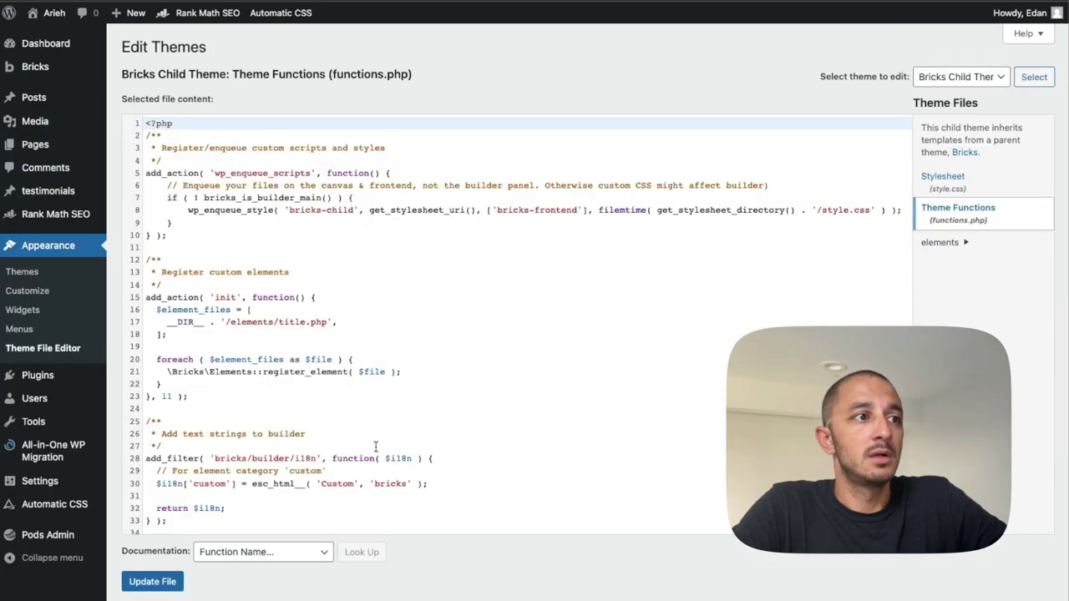
Select the webhook function's oscnju if-block, lines 49–68.
{"action": "scroll", "coordinate": [273, 441], "scroll_direction": "down", "scroll_amount": 10}
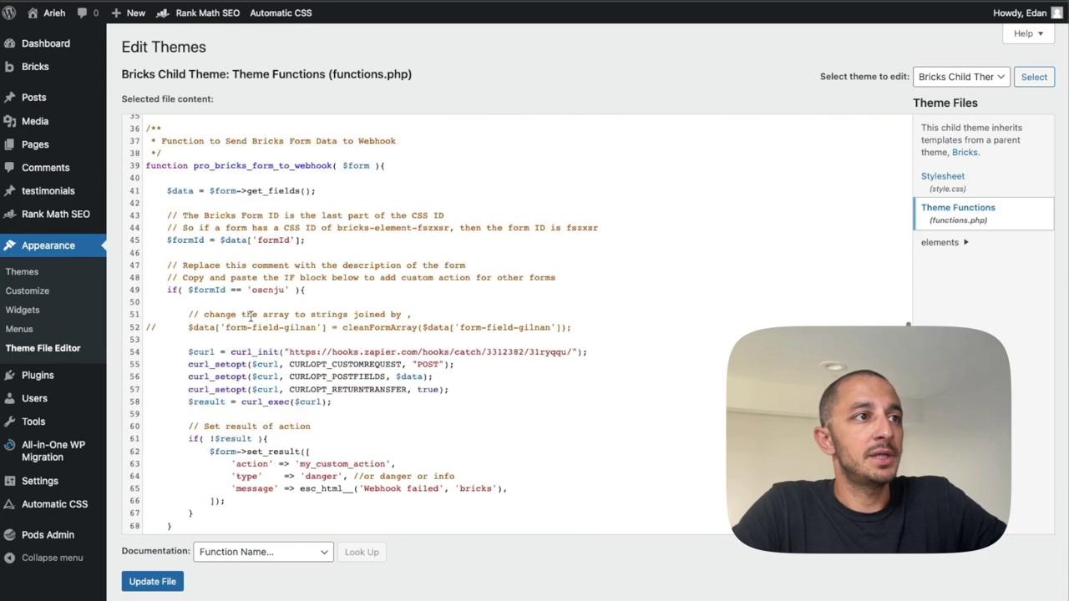
{"action": "left_click_drag", "start_coordinate": [207, 289], "coordinate": [349, 441]}
{"action": "left_click", "coordinate": [309, 292]}
{"action": "scroll", "coordinate": [307, 291], "scroll_direction": "down", "scroll_amount": 1}
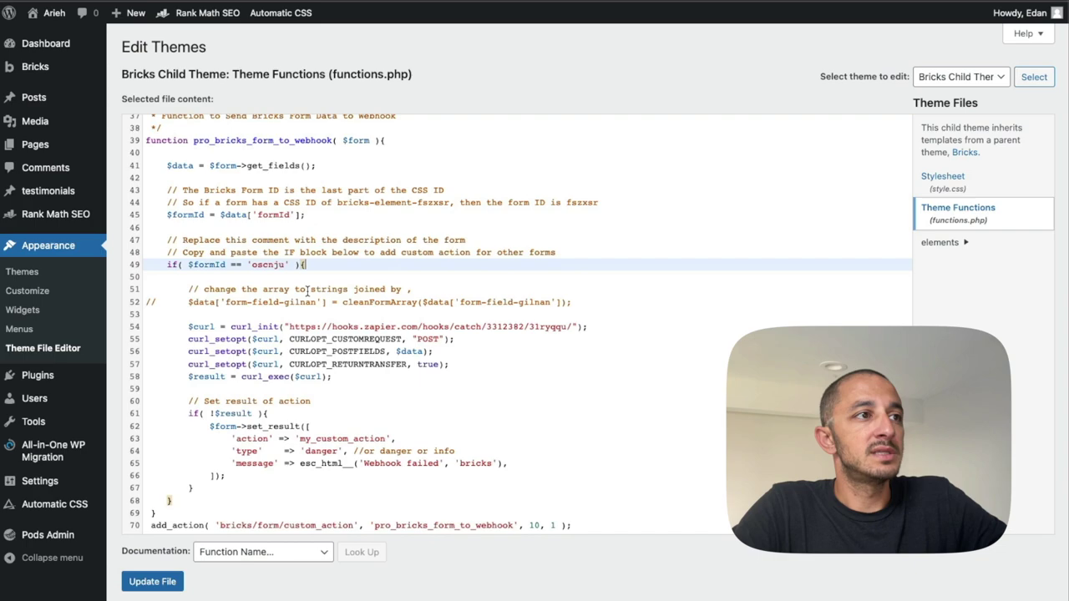
{"action": "scroll", "coordinate": [302, 265], "scroll_direction": "down", "scroll_amount": 1}
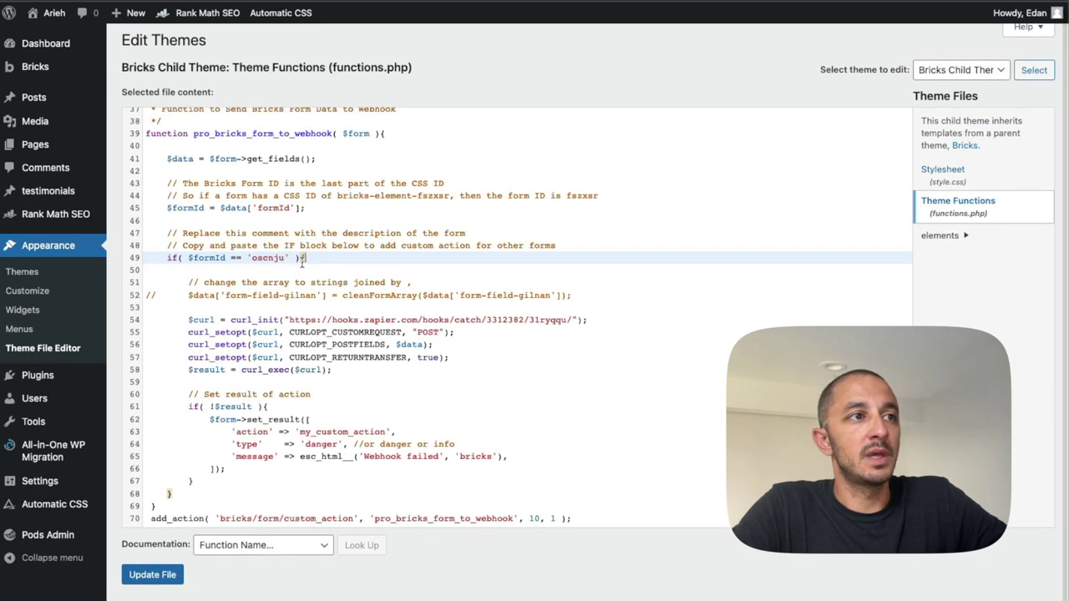
{"action": "left_click", "coordinate": [306, 259]}
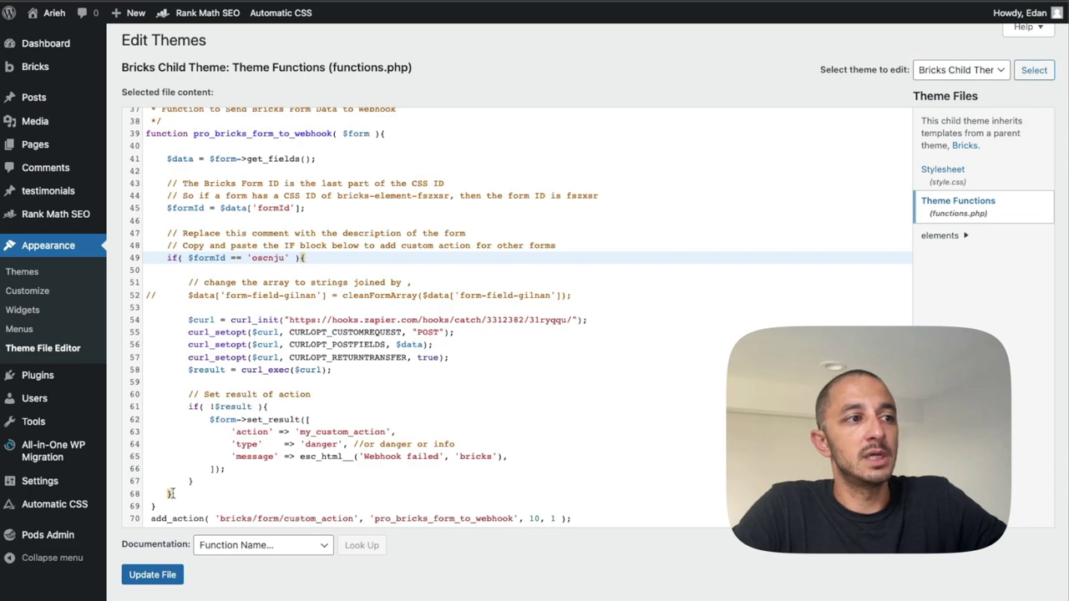
{"action": "left_click_drag", "start_coordinate": [170, 494], "coordinate": [170, 258]}
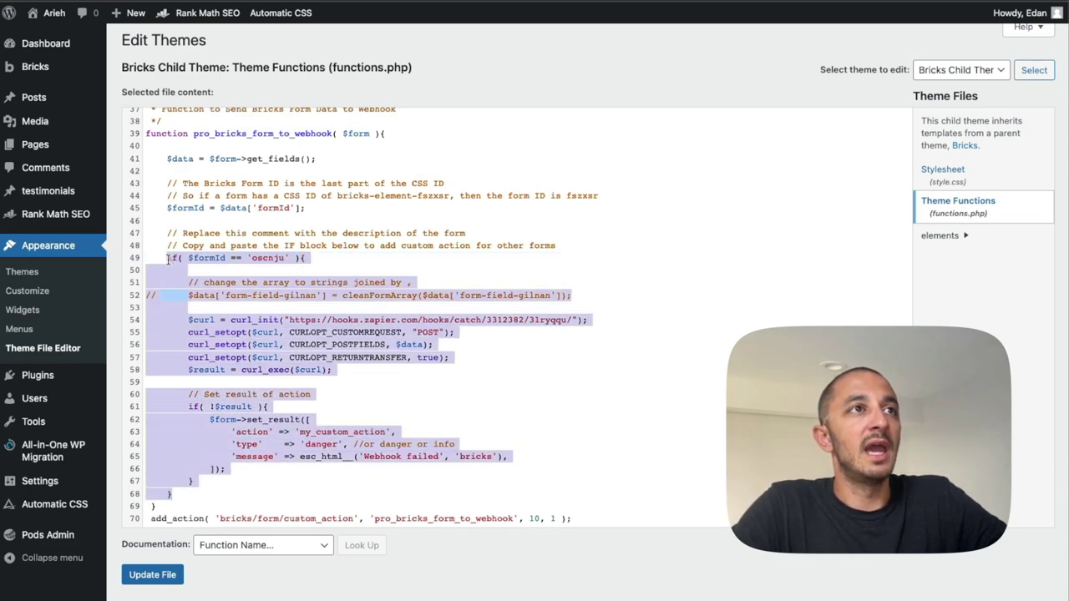